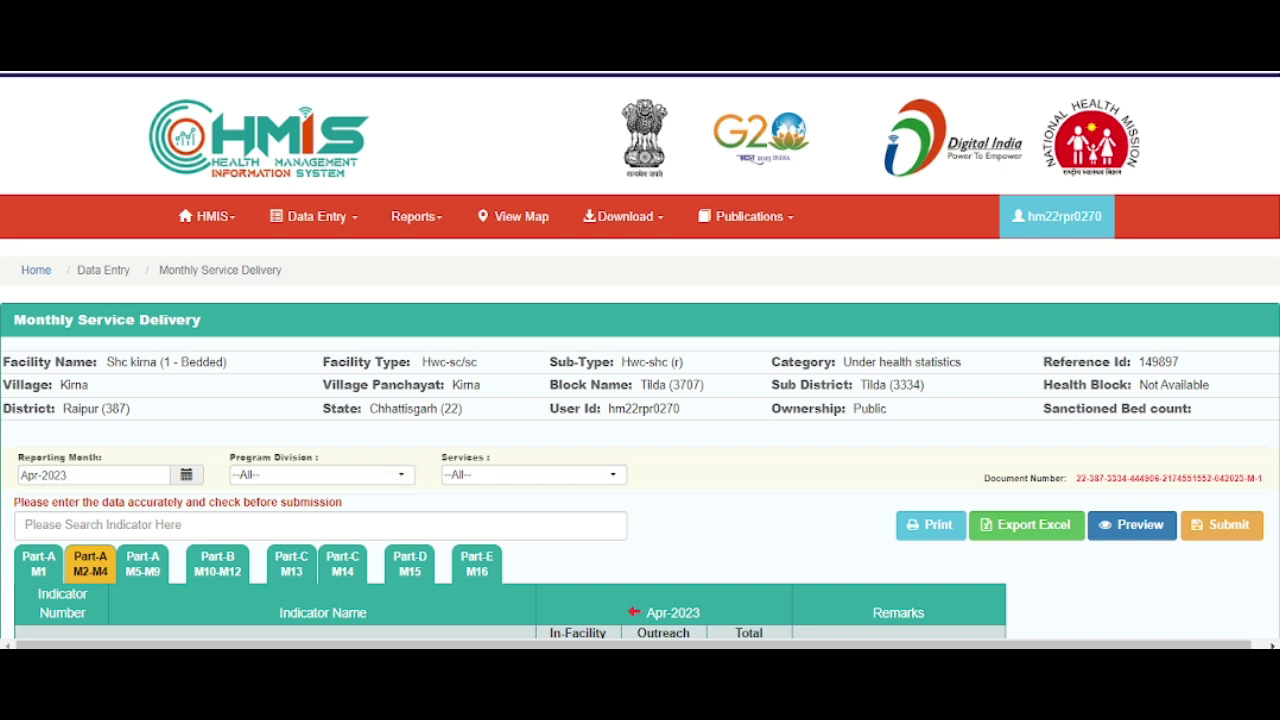
# Review the M2 Deliveries indicators for Apr-2023, from home deliveries (2.1) through institutional deliveries, age groups and HBNC/HBYC visits (2.6)
pyautogui.scroll(-1, 640, 440)
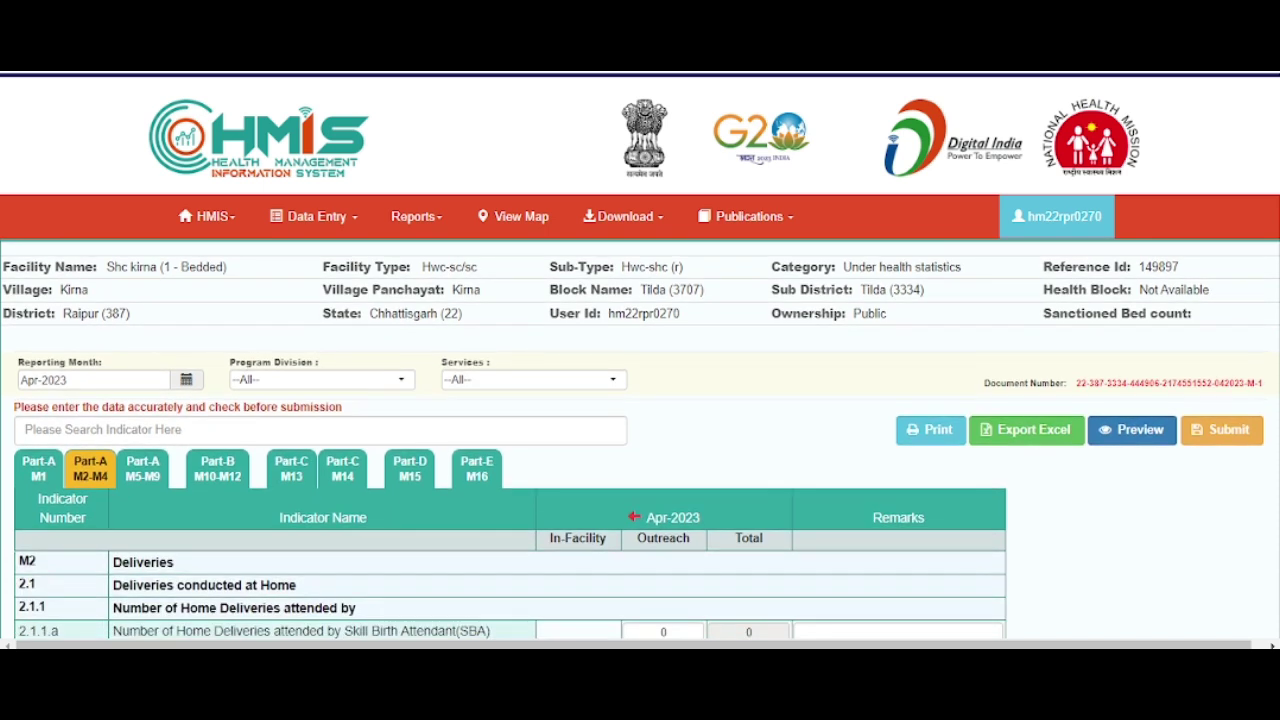
pyautogui.scroll(-2, 640, 440)
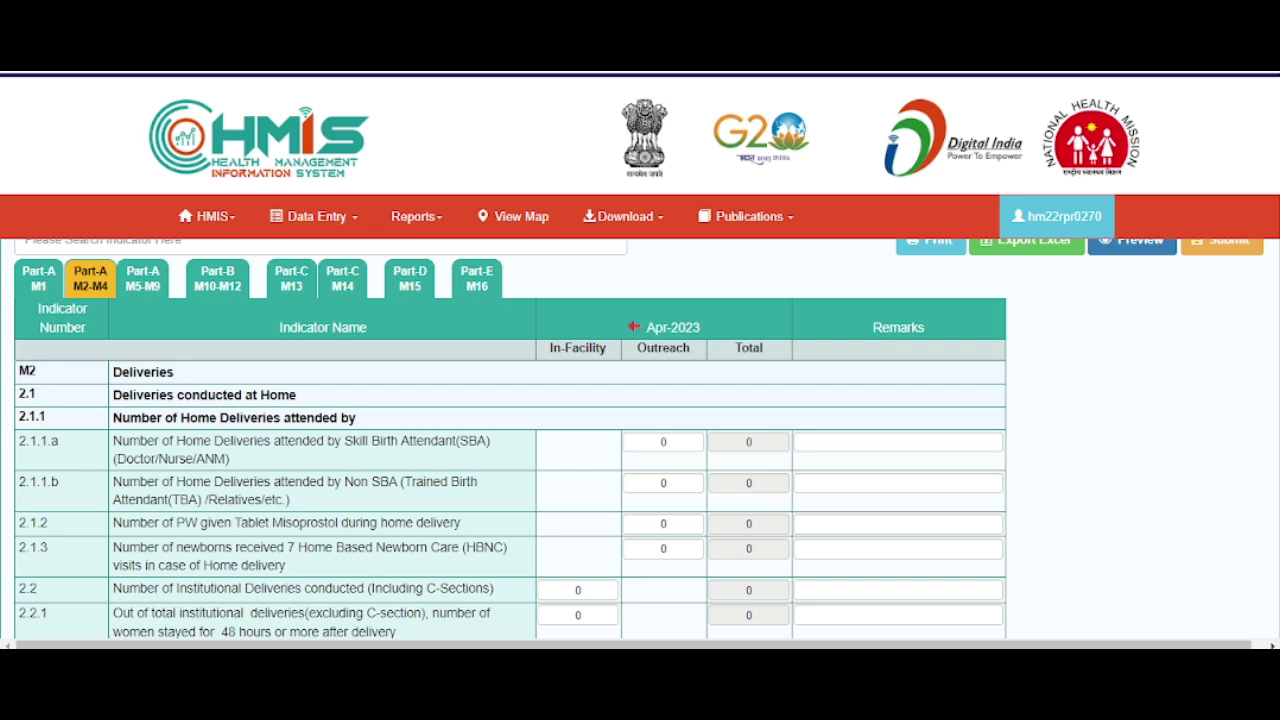
pyautogui.scroll(-1, 510, 440)
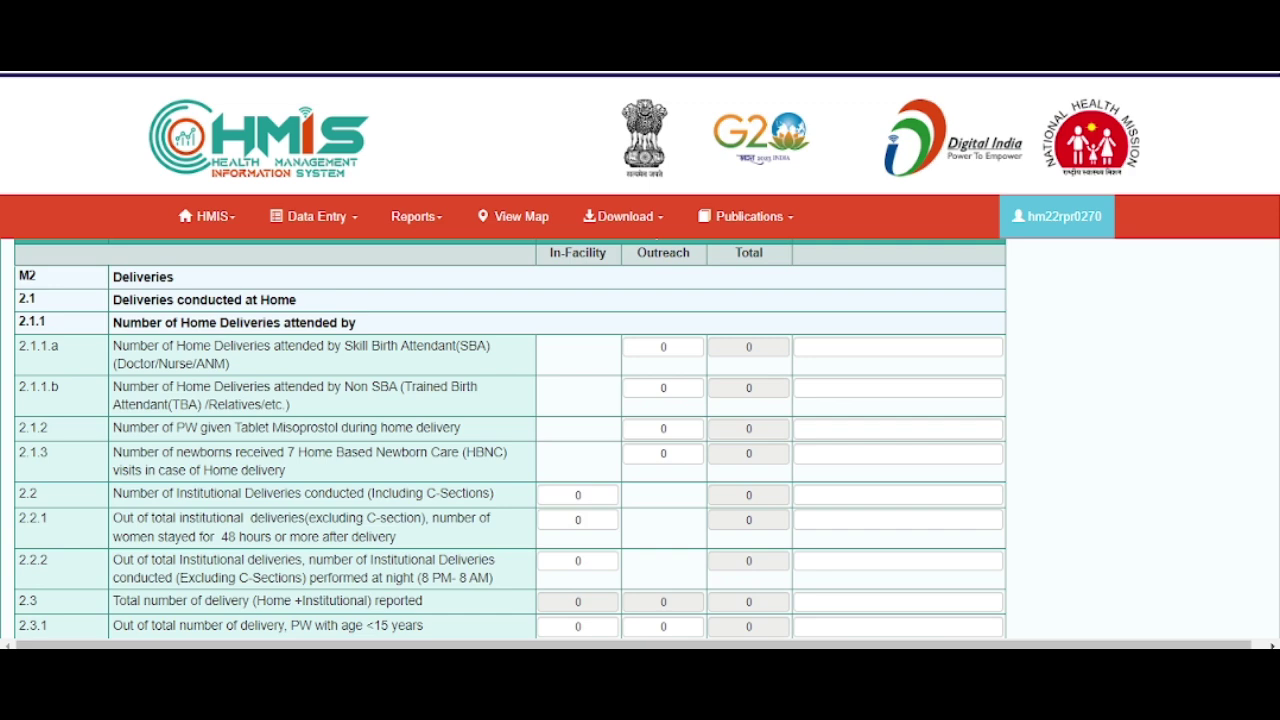
pyautogui.scroll(-1, 510, 440)
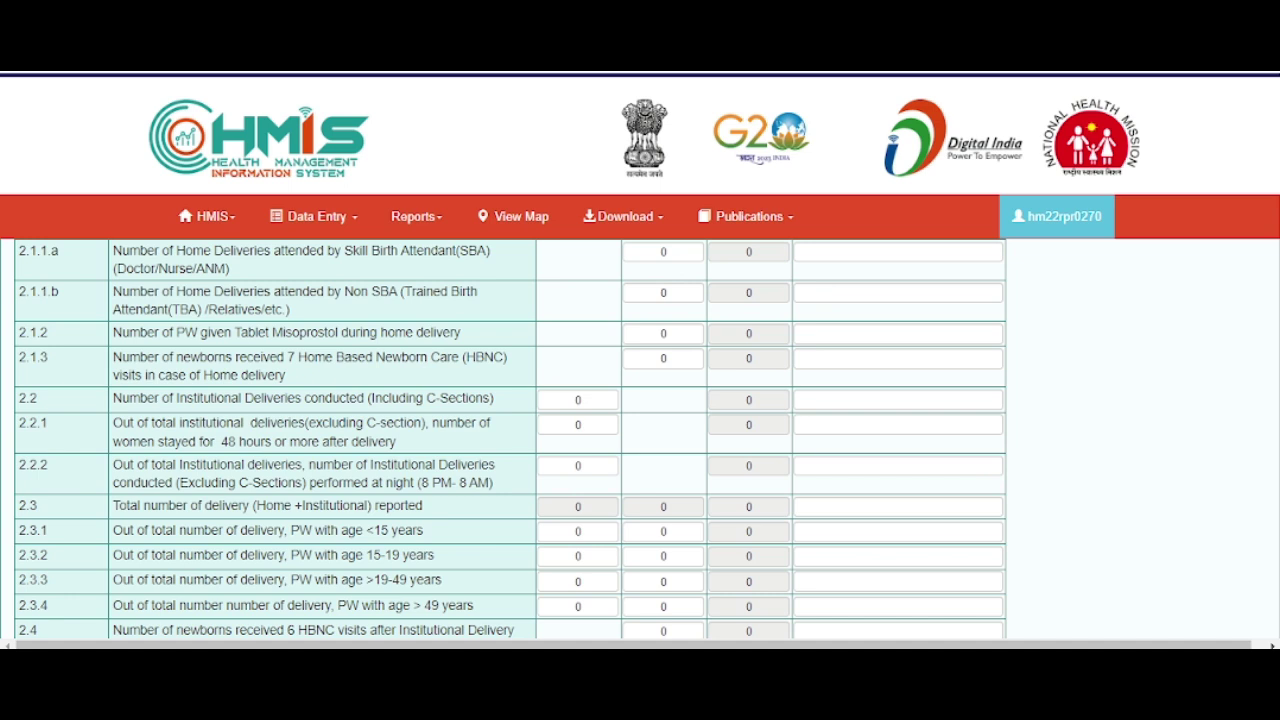
pyautogui.scroll(-1, 510, 440)
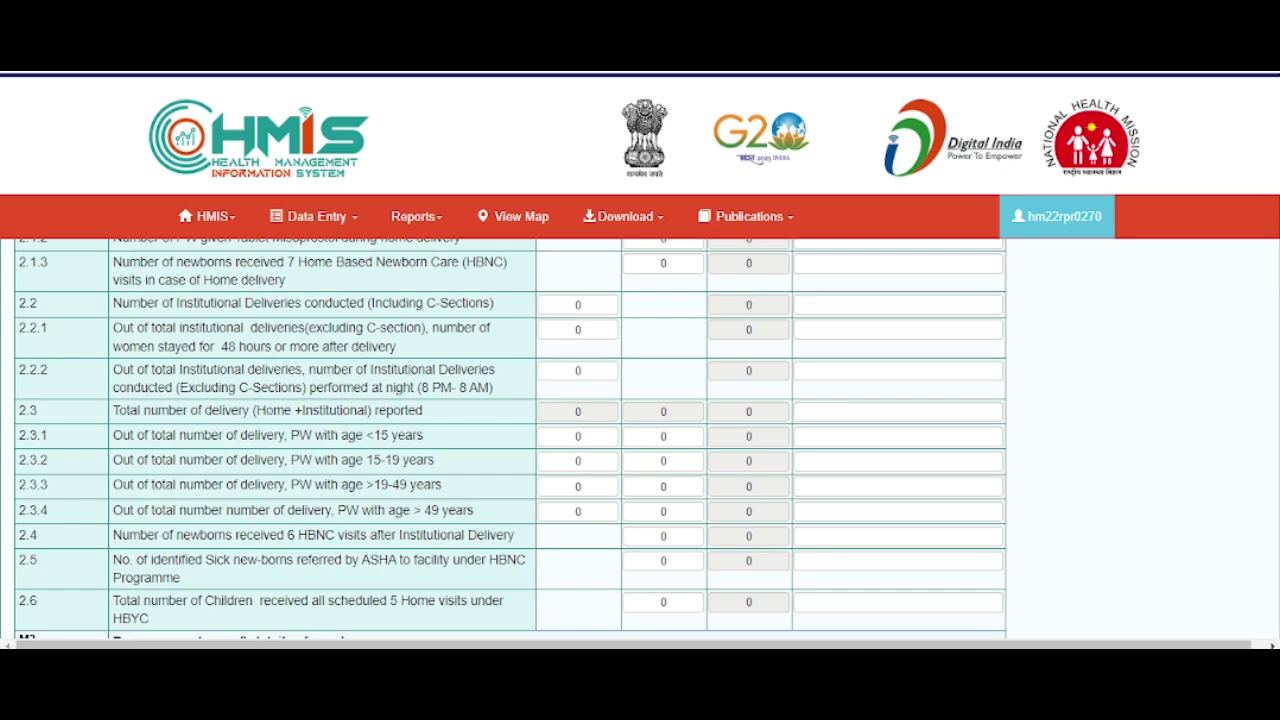
pyautogui.scroll(3, 510, 438)
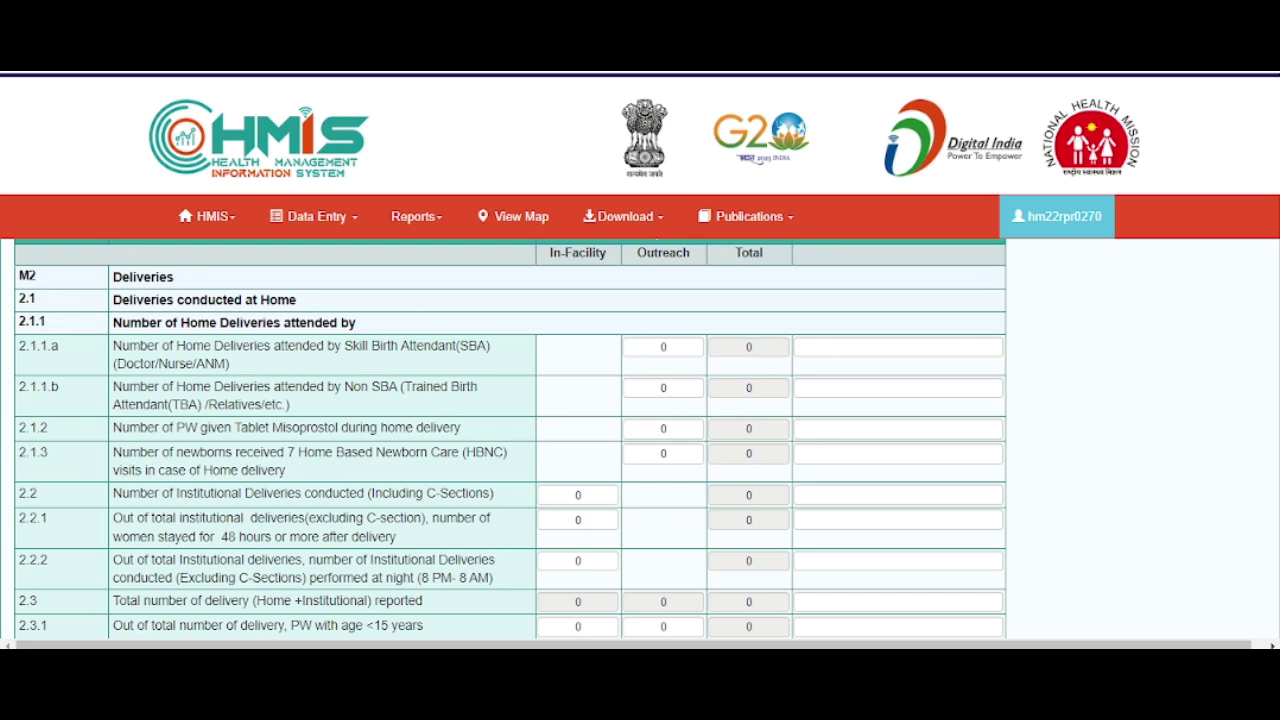
pyautogui.scroll(-2, 510, 438)
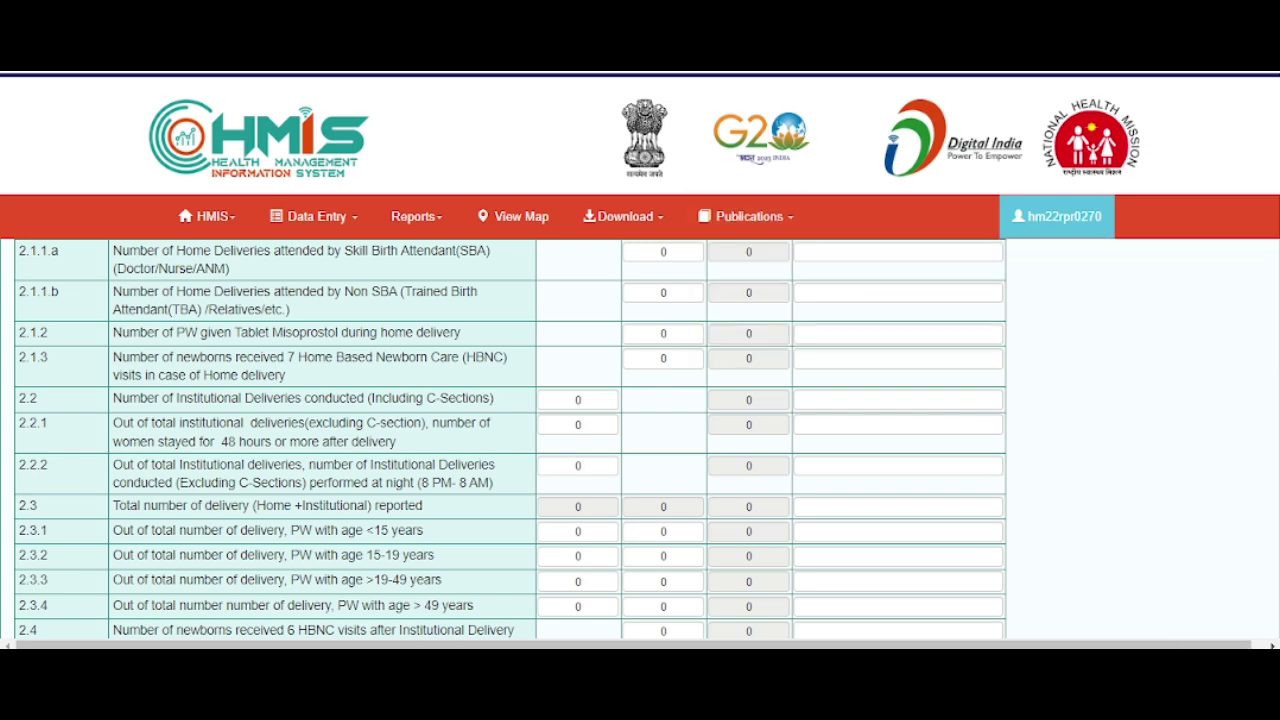
pyautogui.scroll(-2, 510, 438)
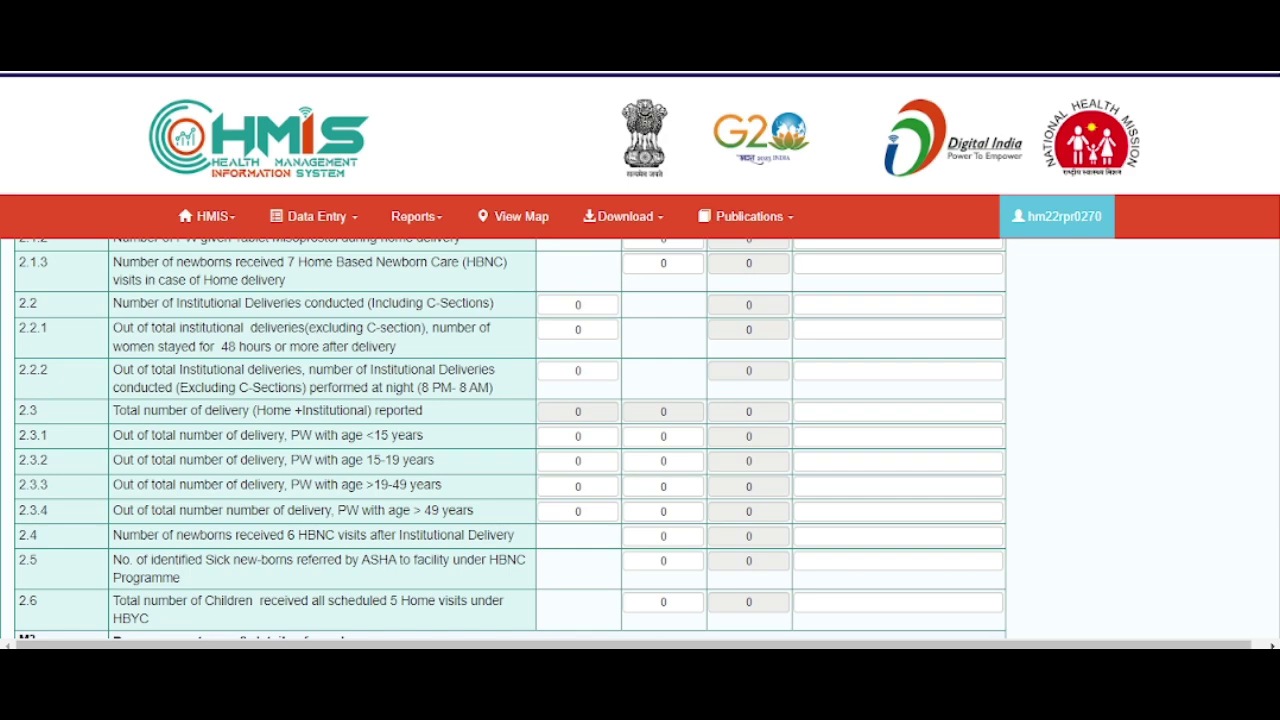
pyautogui.scroll(-2, 510, 438)
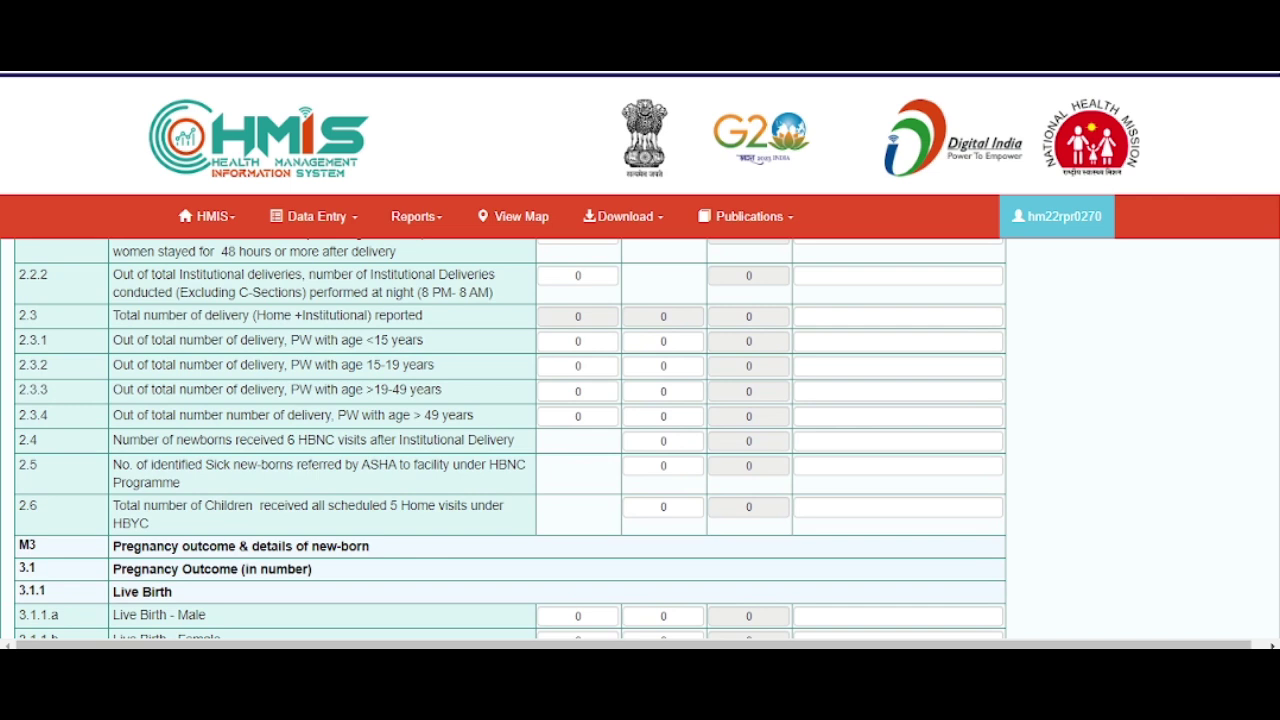
pyautogui.scroll(6, 510, 438)
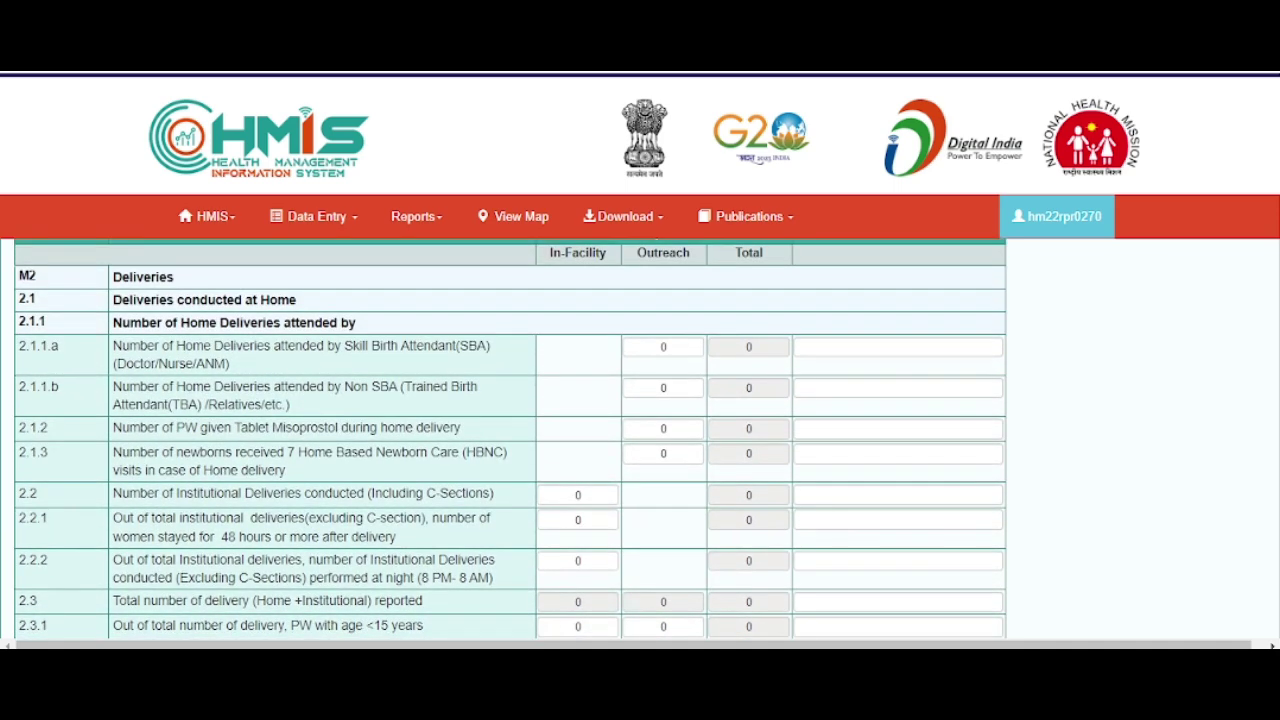
pyautogui.scroll(-4, 510, 438)
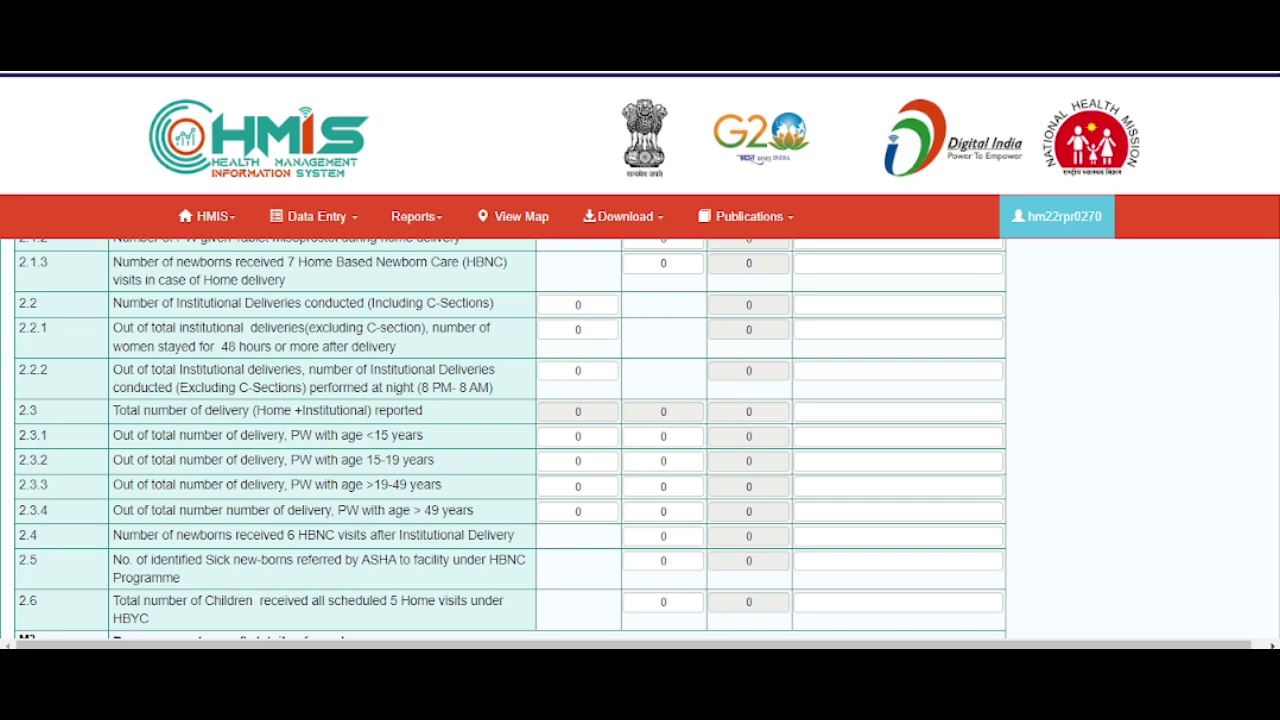
pyautogui.scroll(-2, 510, 438)
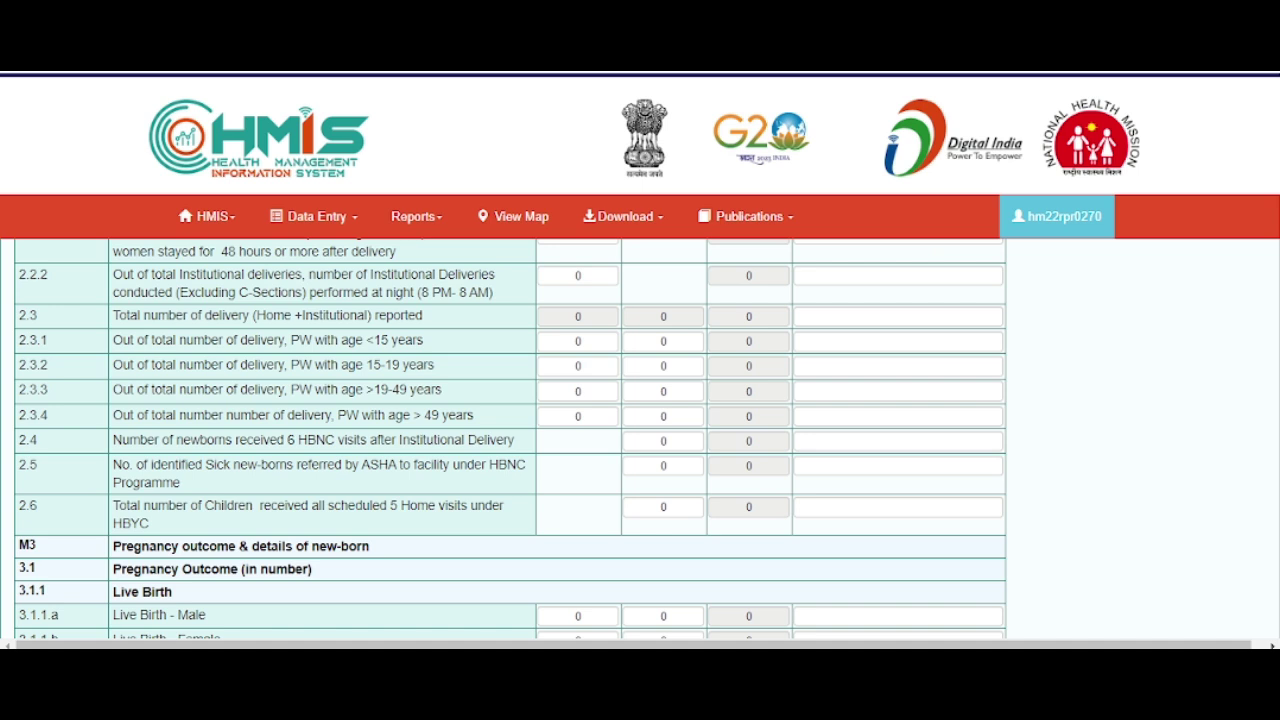
# Compare the M2 home and institutional delivery indicators with the M3 pregnancy outcome indicators for live births, pre-term newborns and still births
pyautogui.scroll(4, 510, 440)
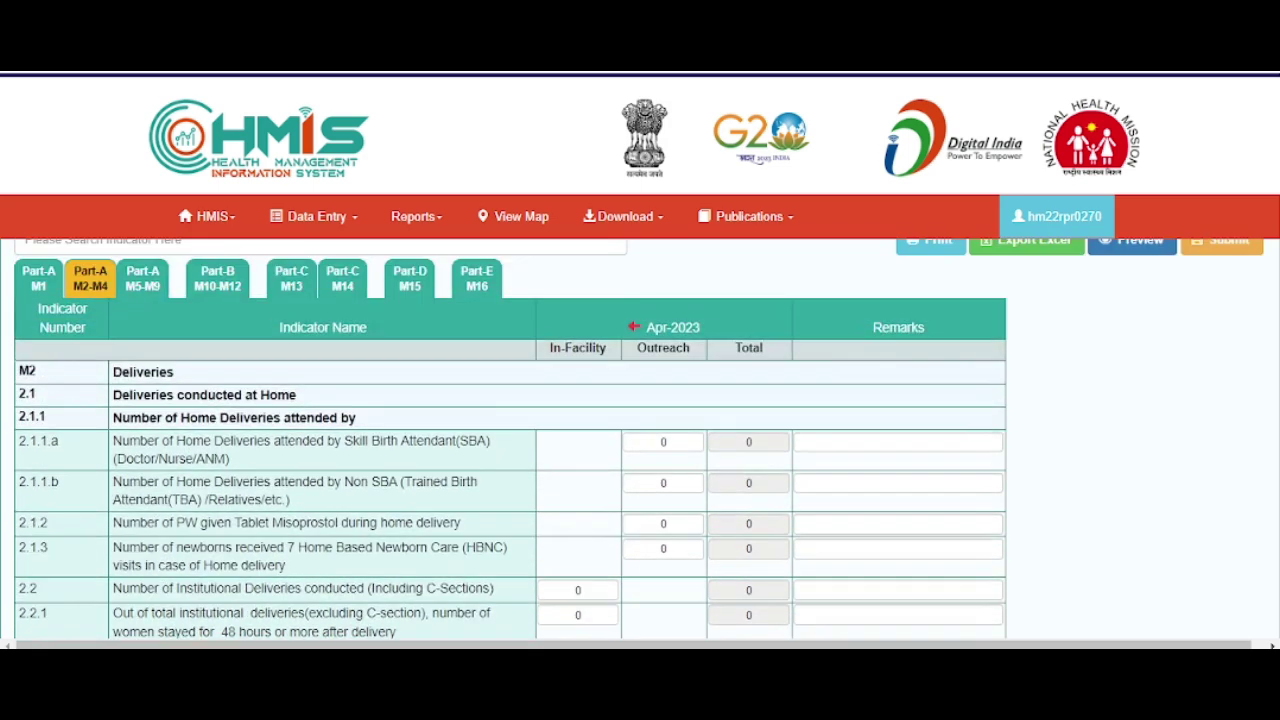
pyautogui.scroll(-1, 510, 440)
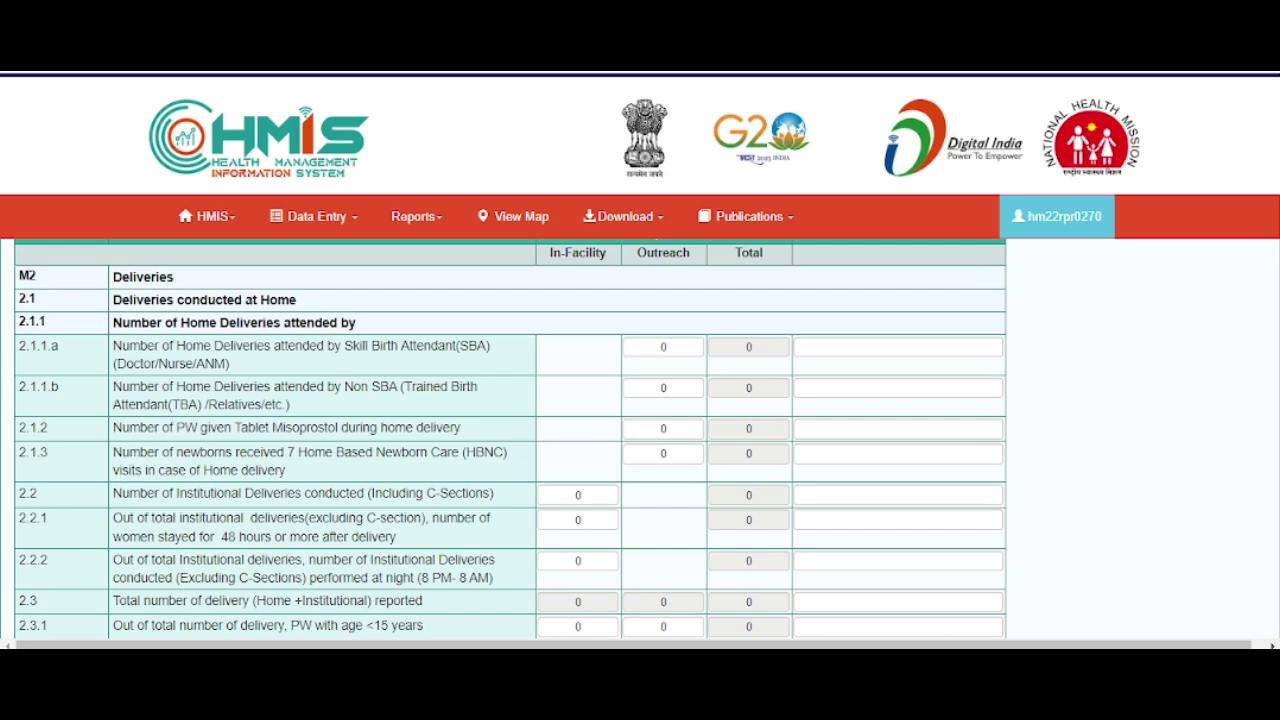
pyautogui.scroll(-1, 510, 440)
pyautogui.scroll(-1, 510, 440)
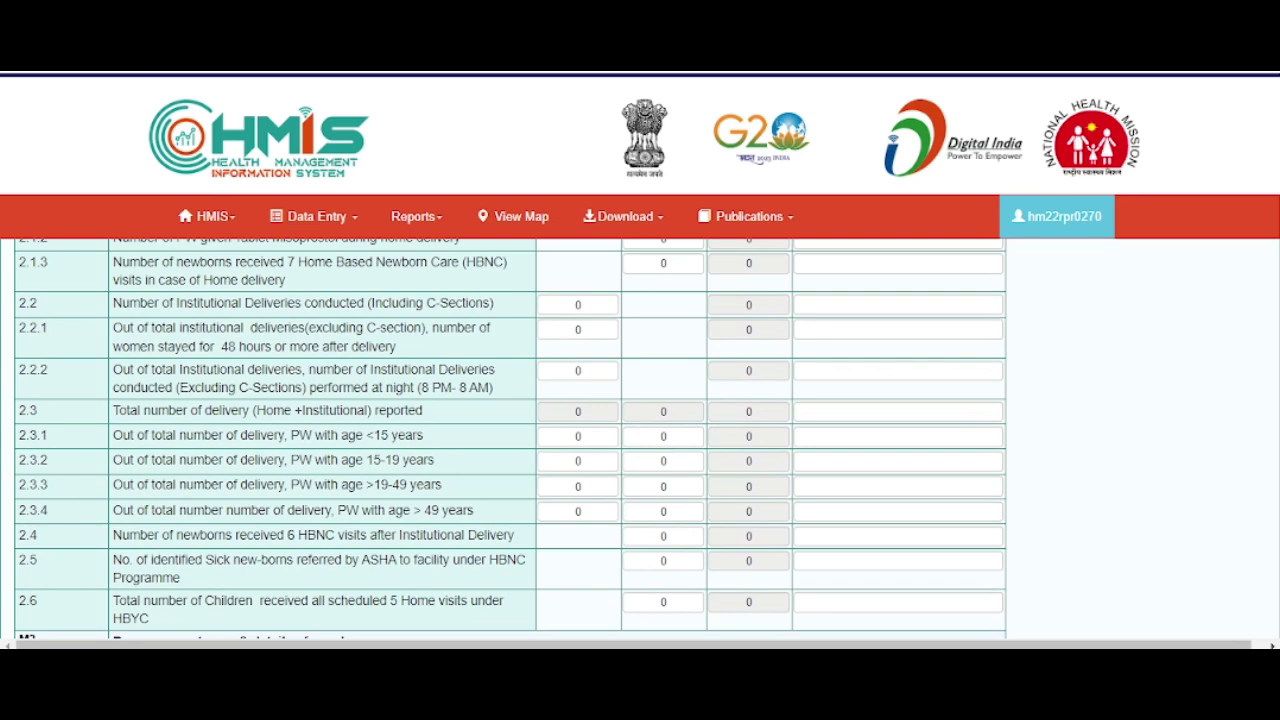
pyautogui.scroll(-2, 510, 440)
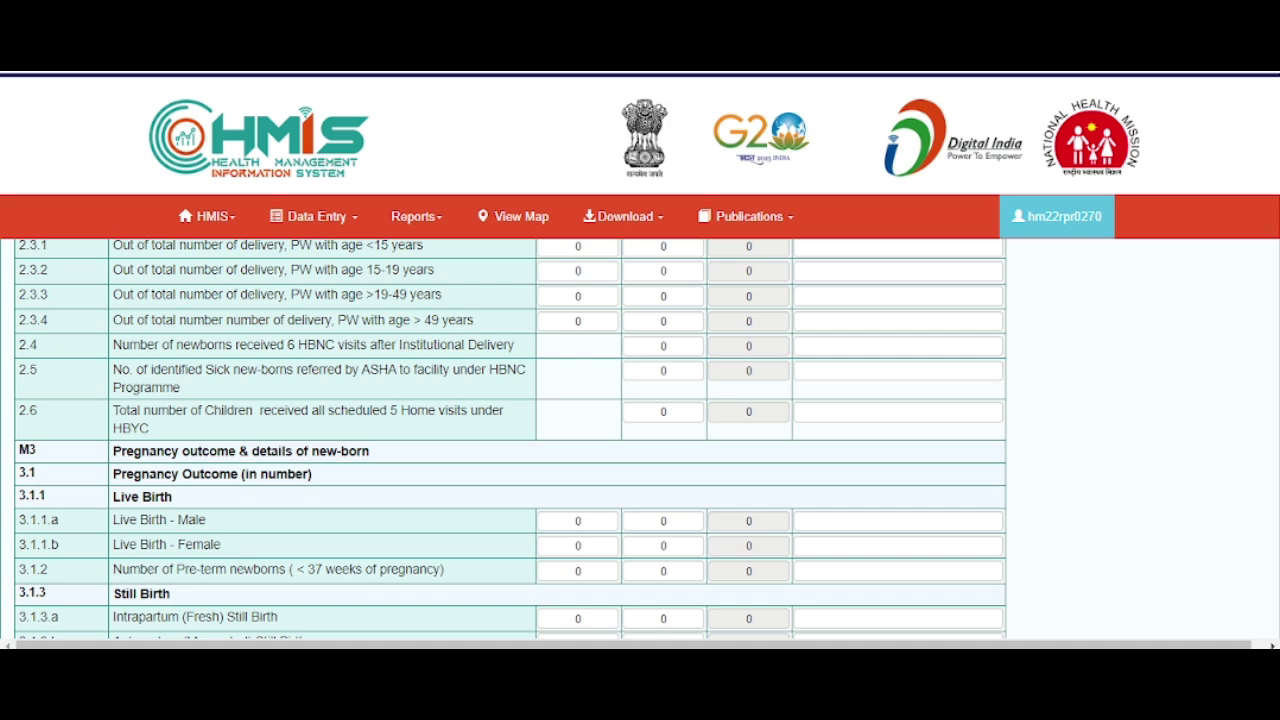
pyautogui.scroll(-1, 510, 440)
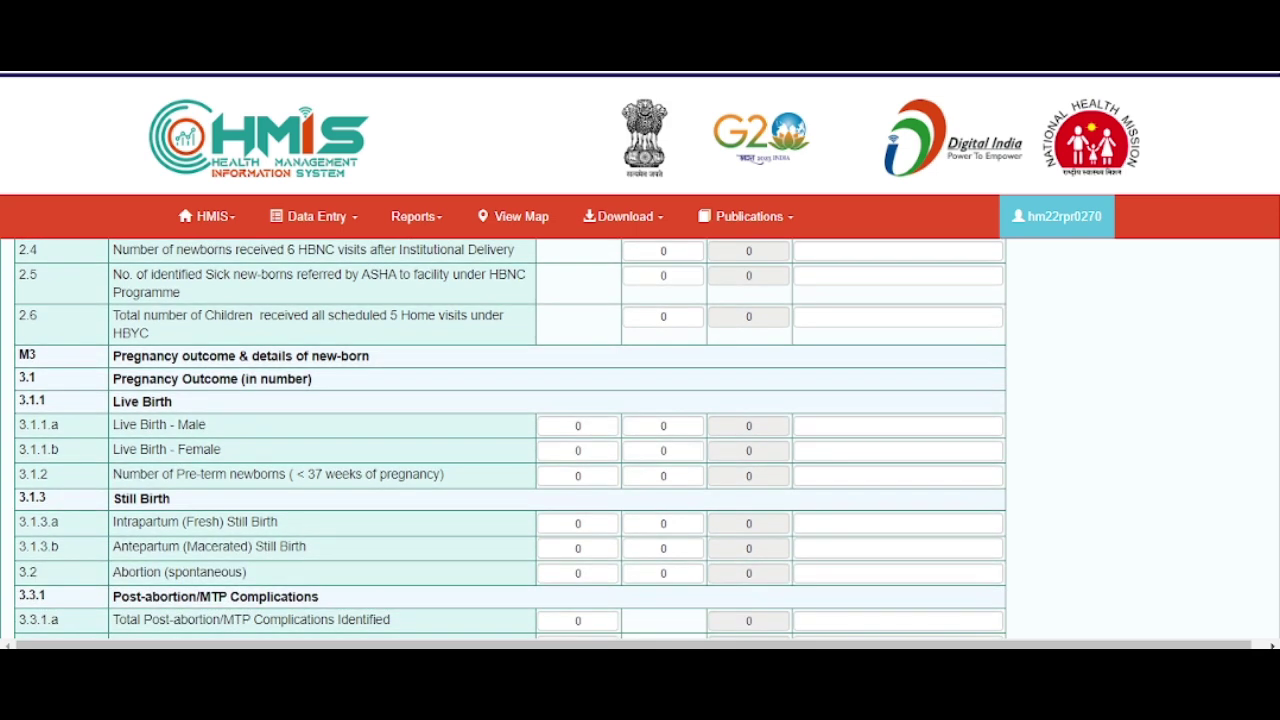
pyautogui.scroll(-1, 510, 440)
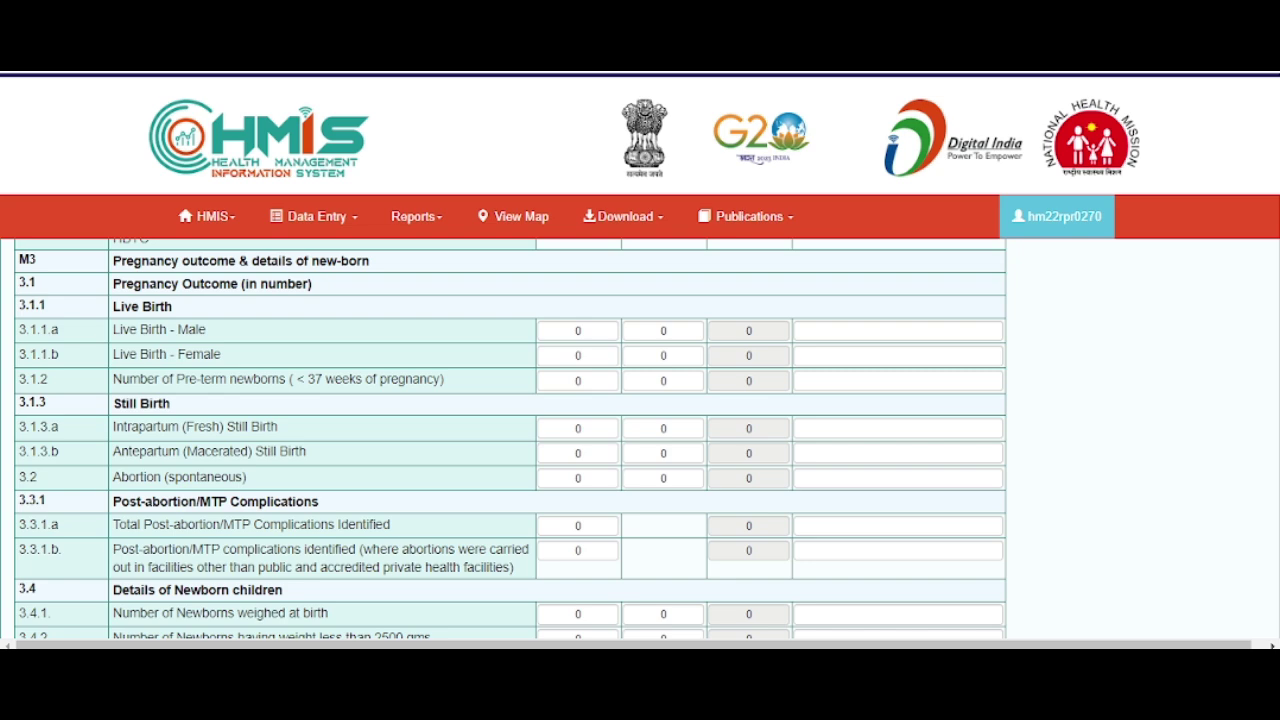
pyautogui.scroll(2, 510, 438)
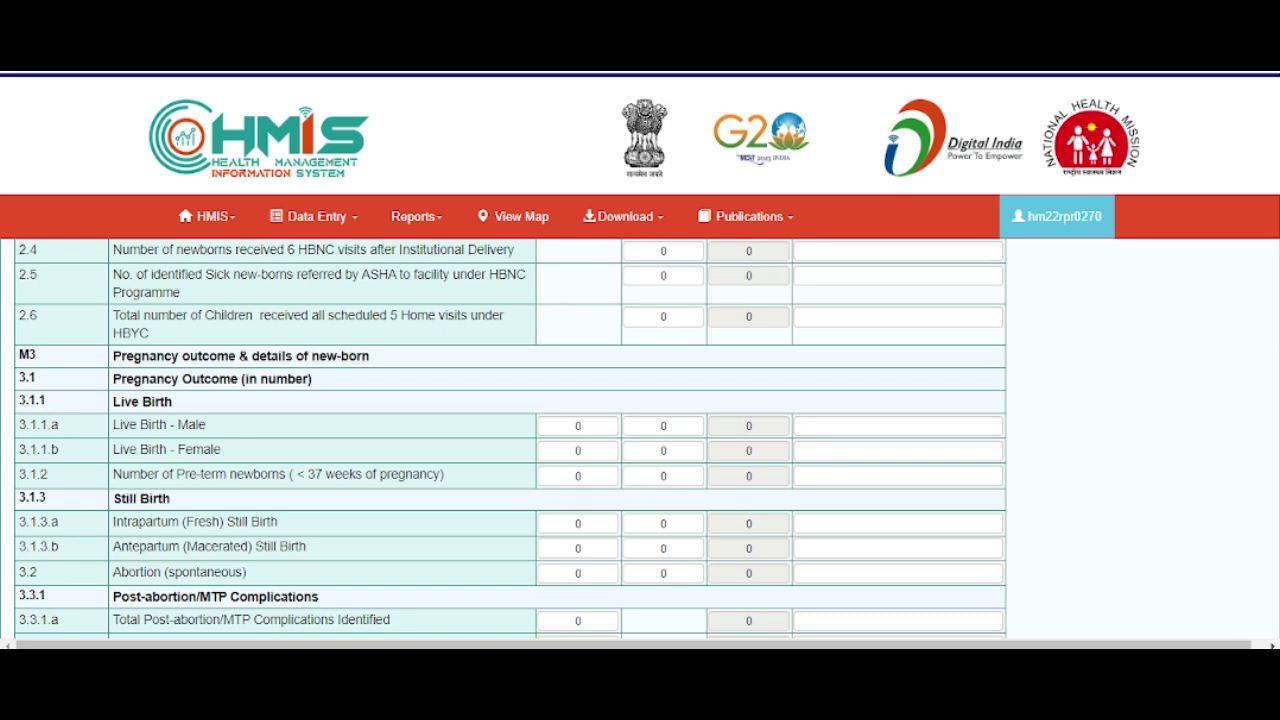
pyautogui.scroll(5, 510, 438)
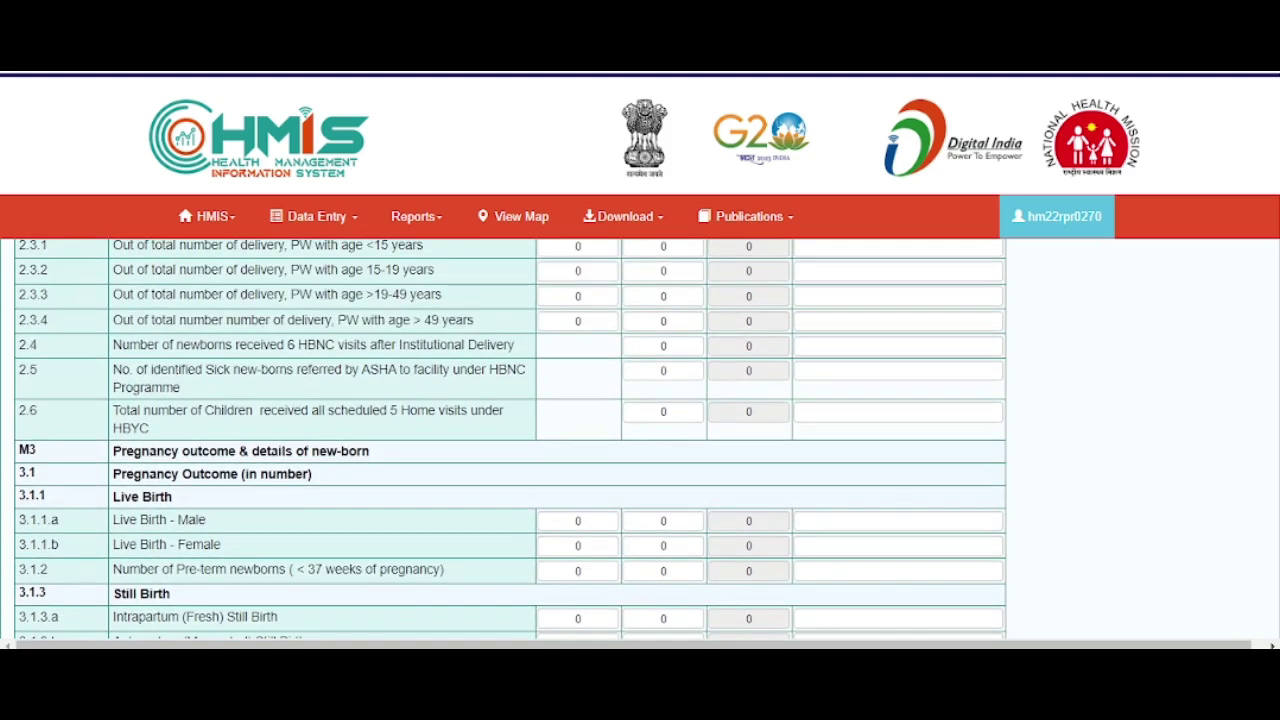
pyautogui.scroll(2, 510, 438)
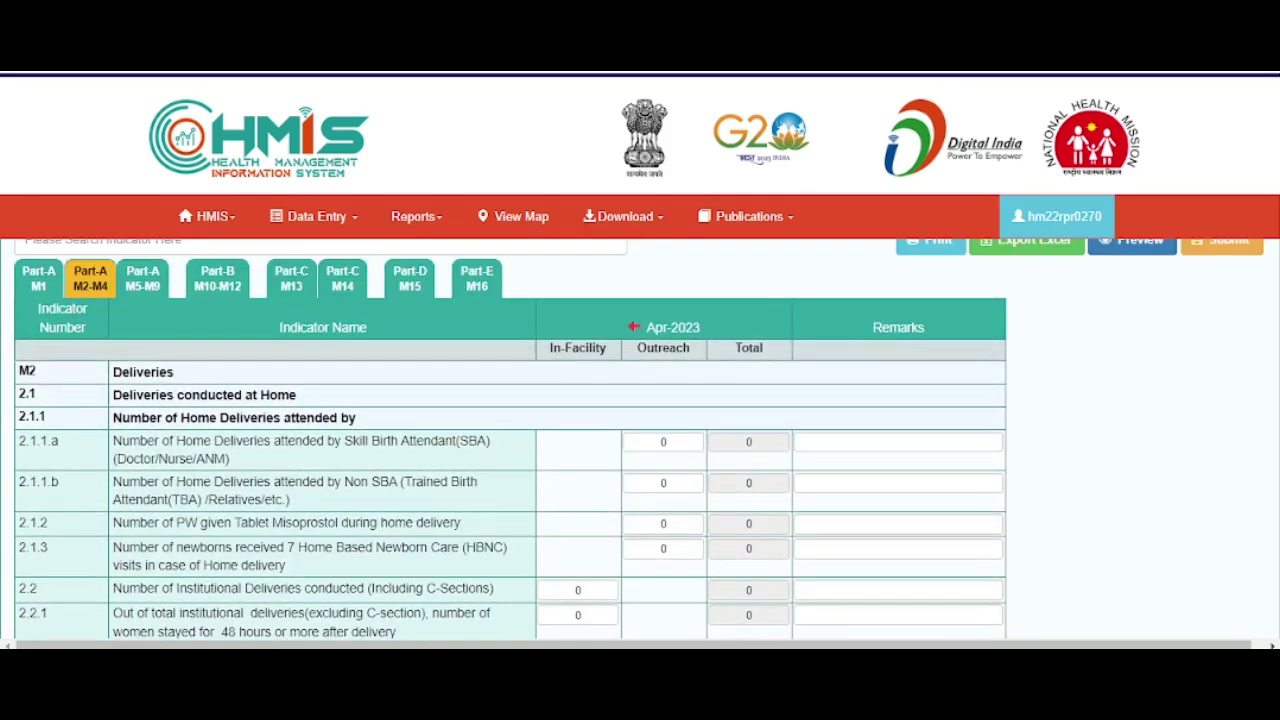
# Examine the M3 indicators on still birth, abortion, post-abortion complications, newborn details (3.4) and RBSK birth-defect screening (3.5)
pyautogui.scroll(-8, 510, 438)
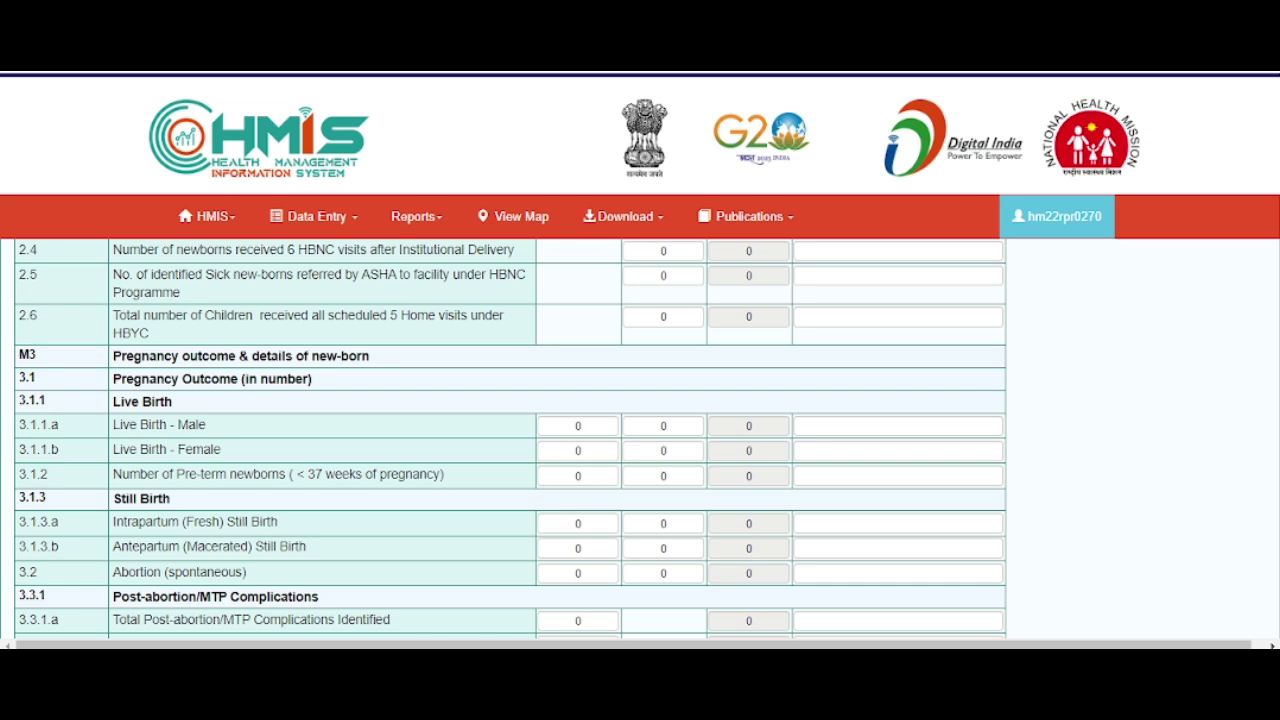
pyautogui.scroll(-2, 510, 440)
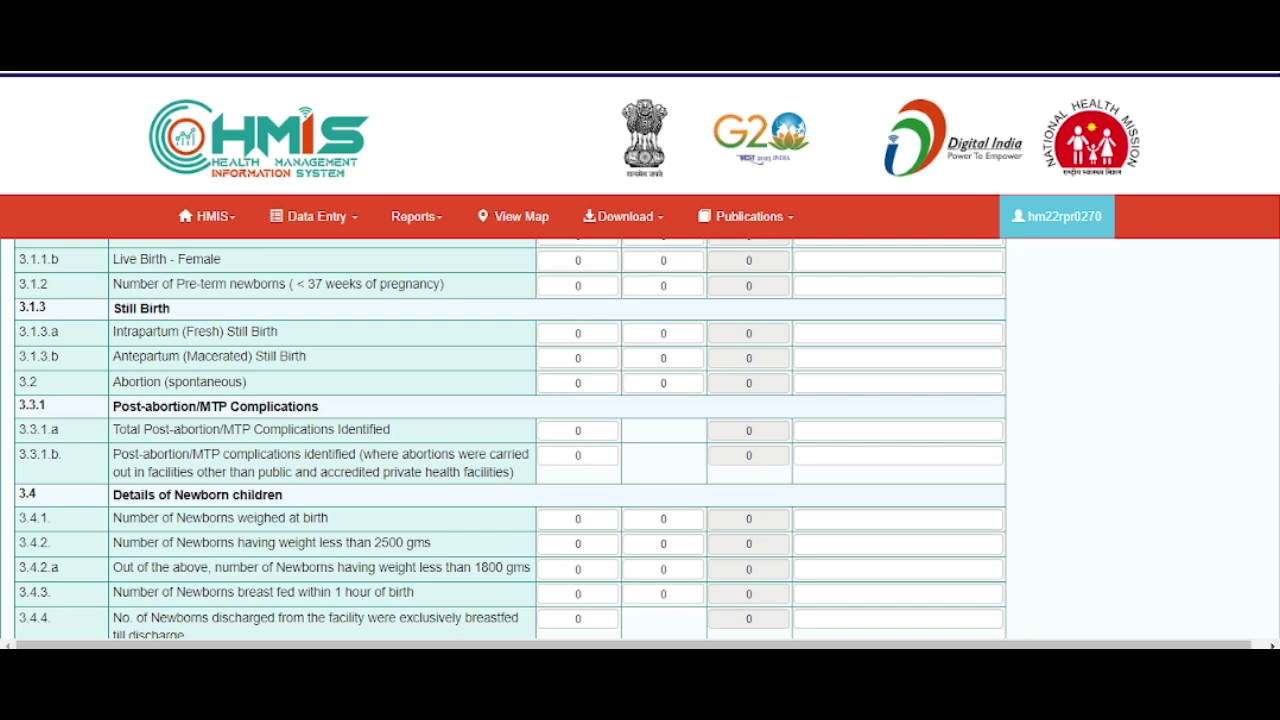
pyautogui.scroll(1, 510, 440)
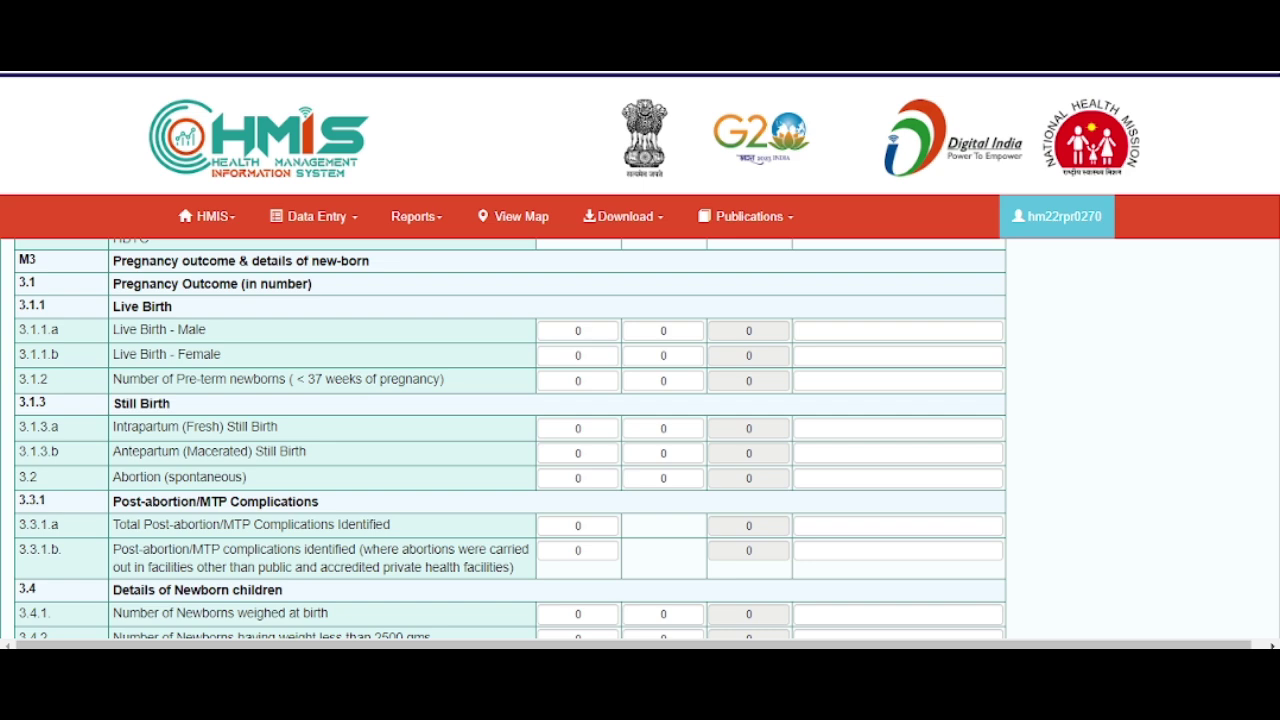
pyautogui.scroll(-1, 510, 440)
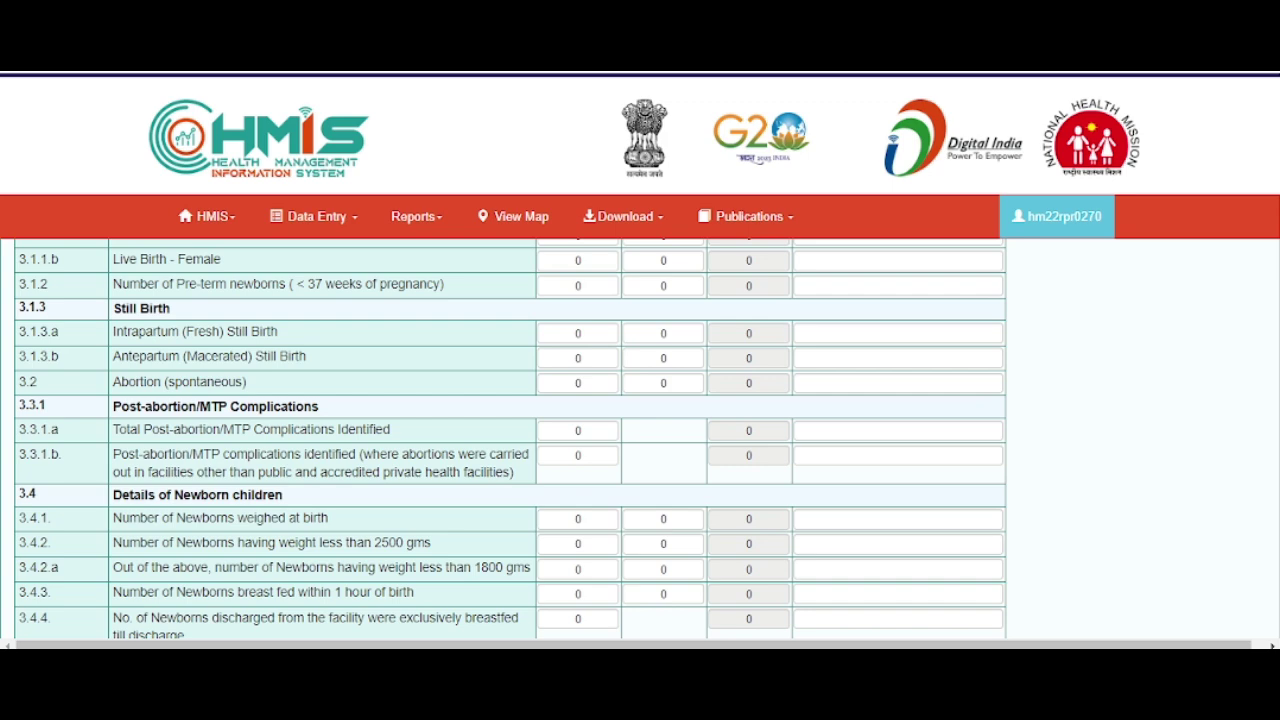
pyautogui.scroll(-1, 510, 440)
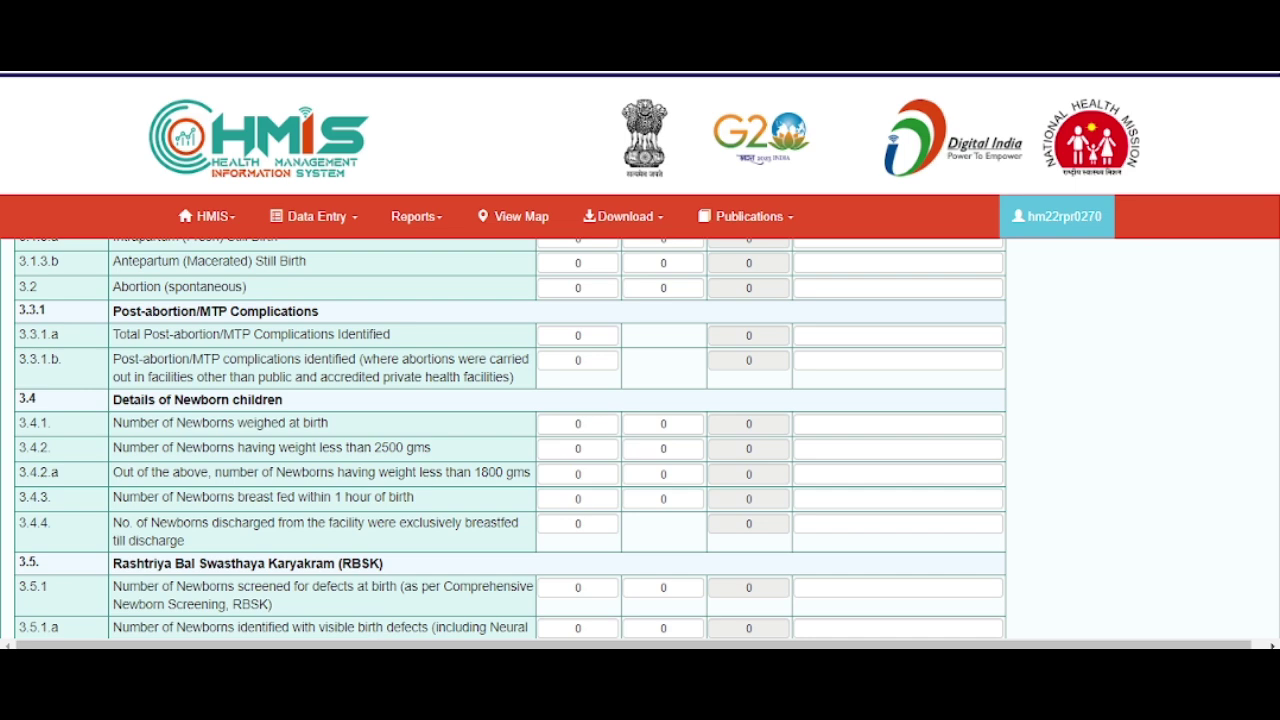
pyautogui.scroll(-2, 510, 440)
pyautogui.scroll(1, 510, 440)
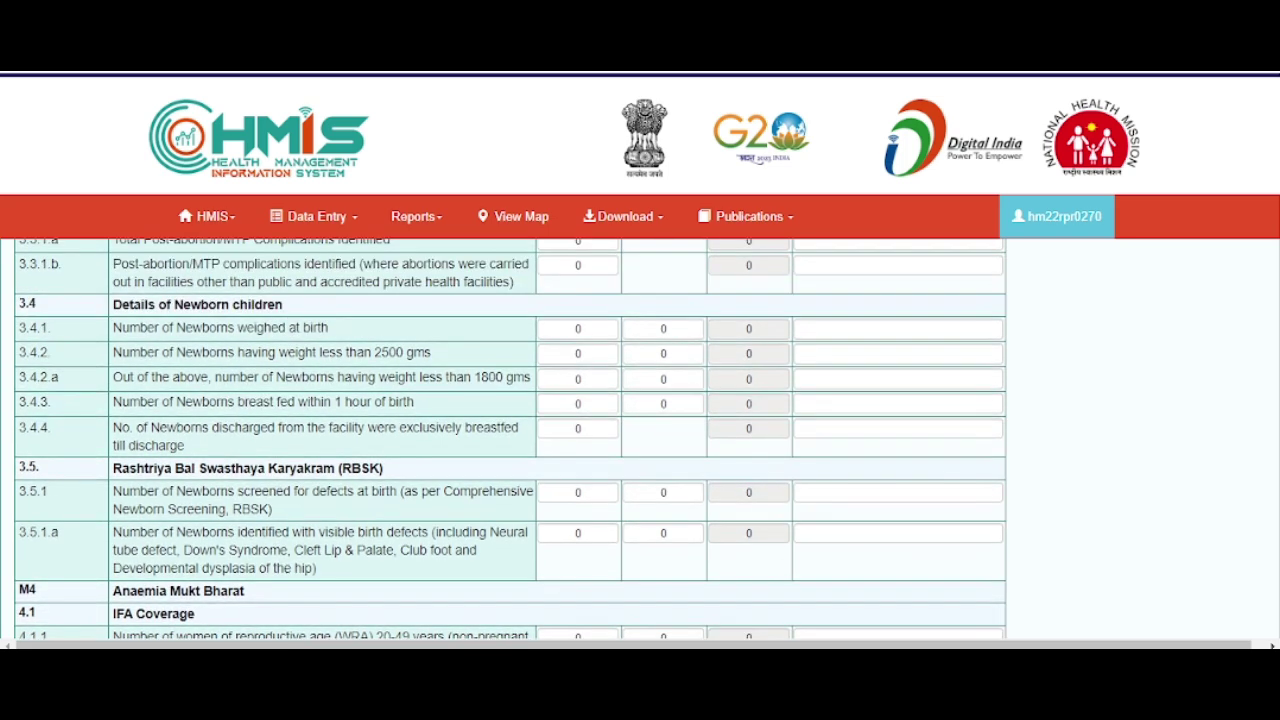
# Examine the M4 Anaemia Mukt Bharat indicators on IFA coverage (4.1) and anaemia identified and treated (4.2), then return to the M2 indicators
pyautogui.scroll(-1, 510, 438)
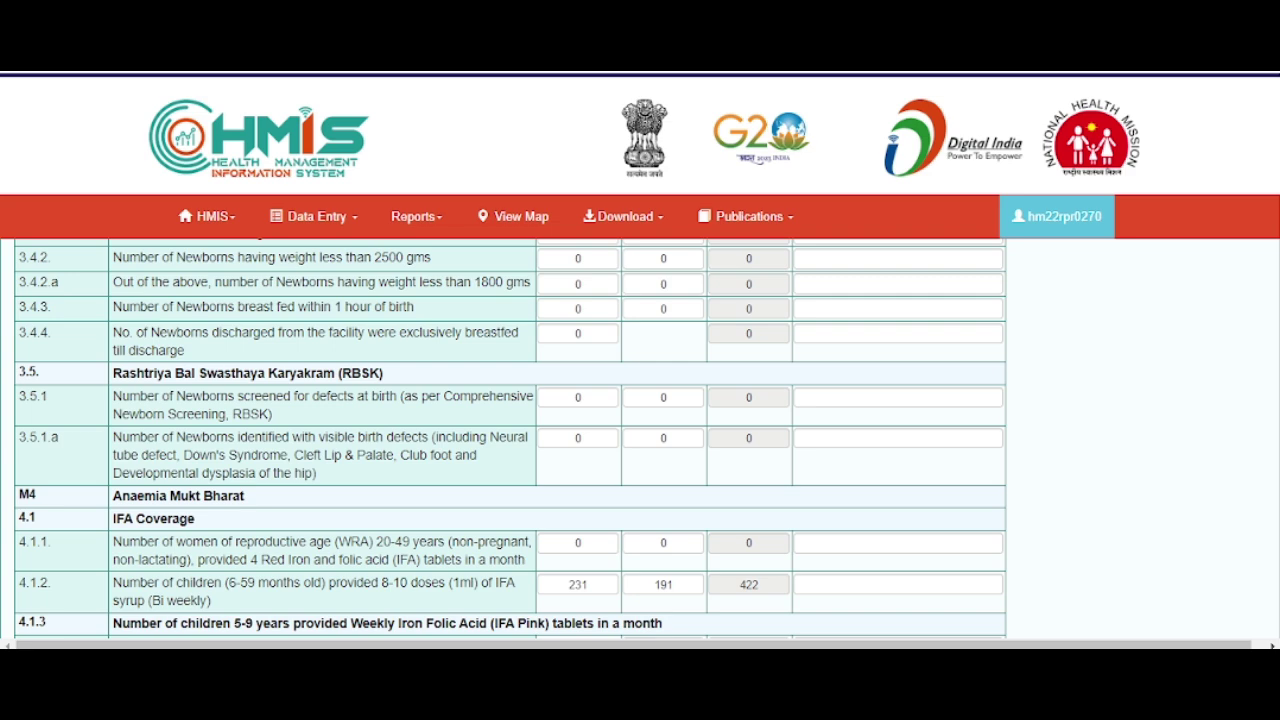
pyautogui.scroll(-1, 510, 438)
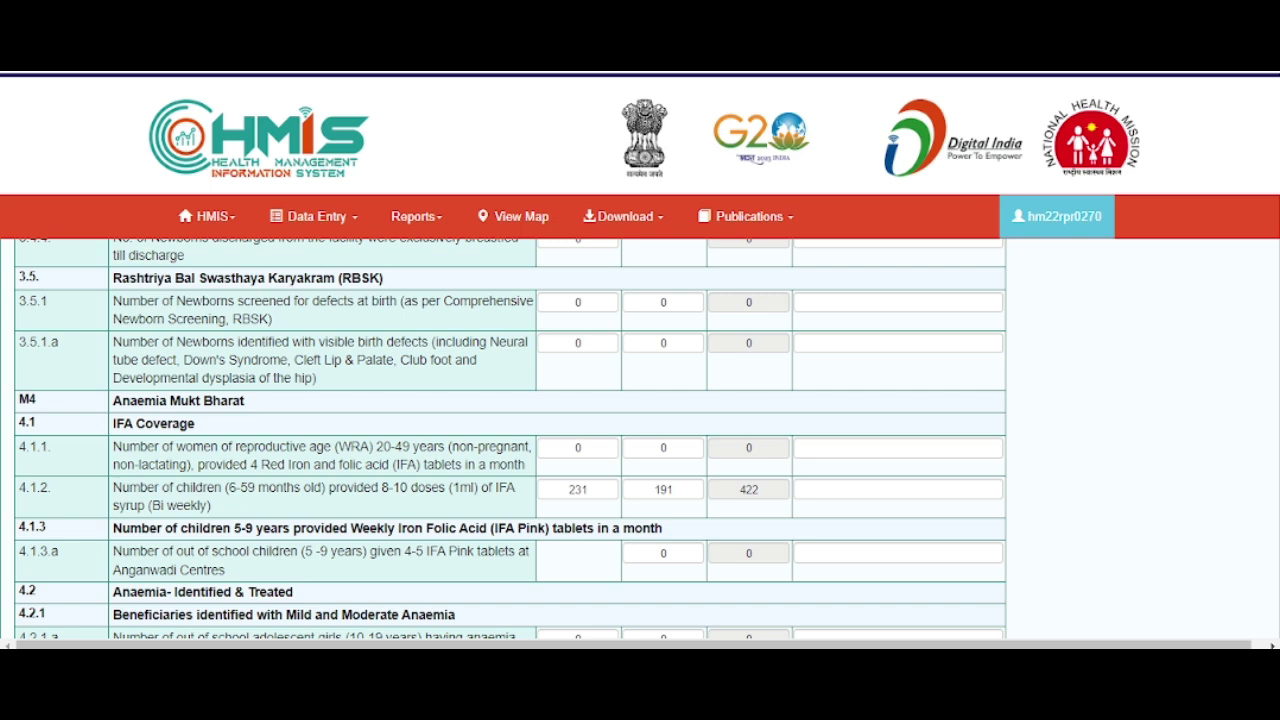
pyautogui.scroll(-2, 510, 438)
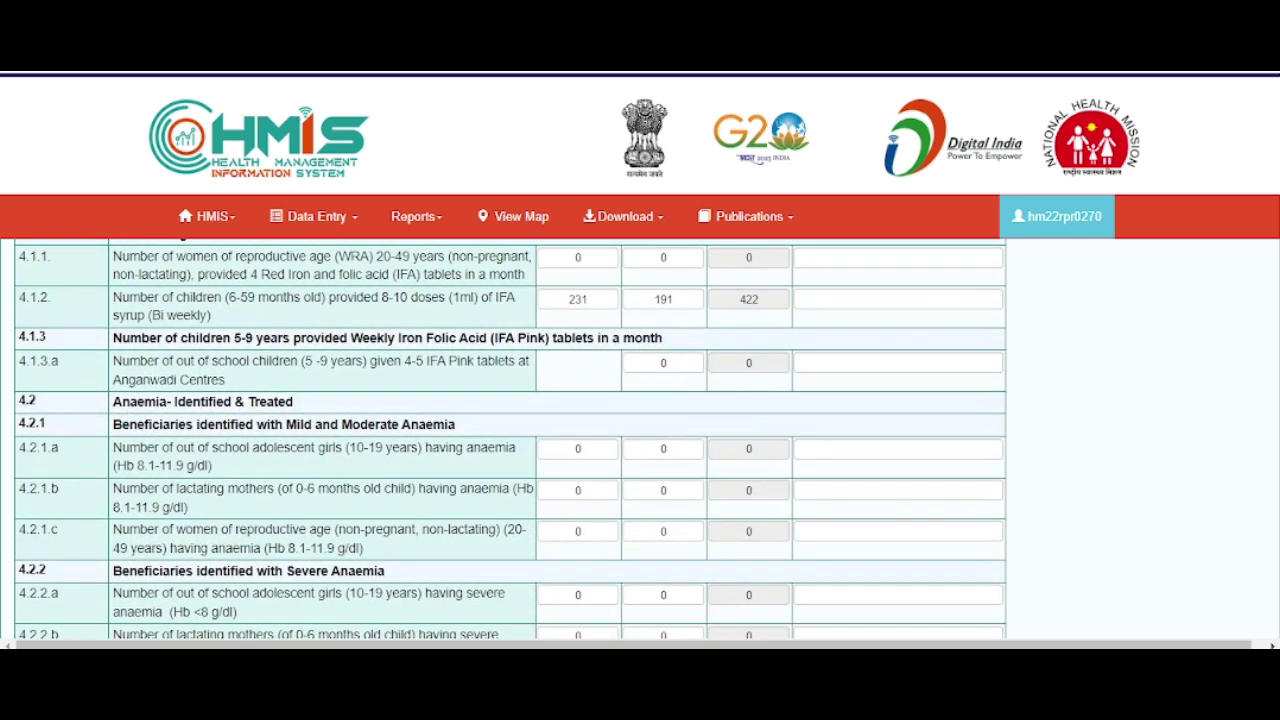
pyautogui.scroll(-1, 510, 438)
pyautogui.scroll(2, 510, 438)
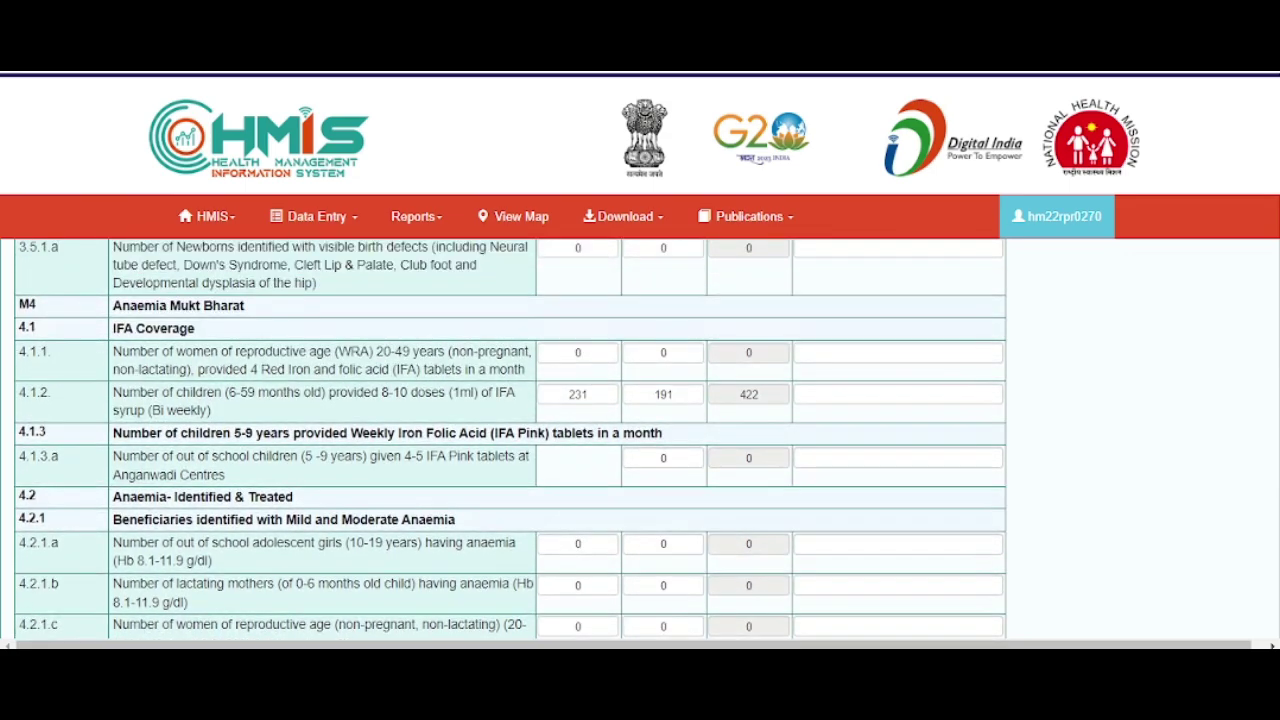
pyautogui.scroll(-3, 510, 438)
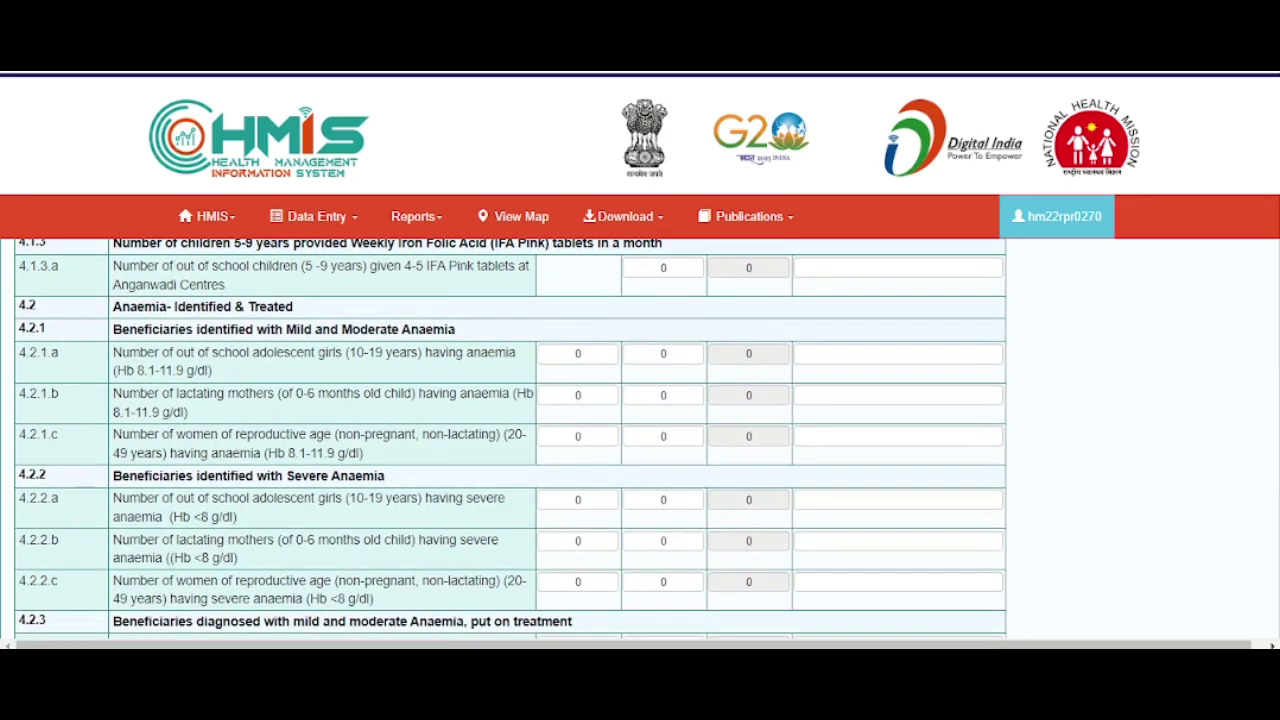
pyautogui.scroll(-3, 510, 438)
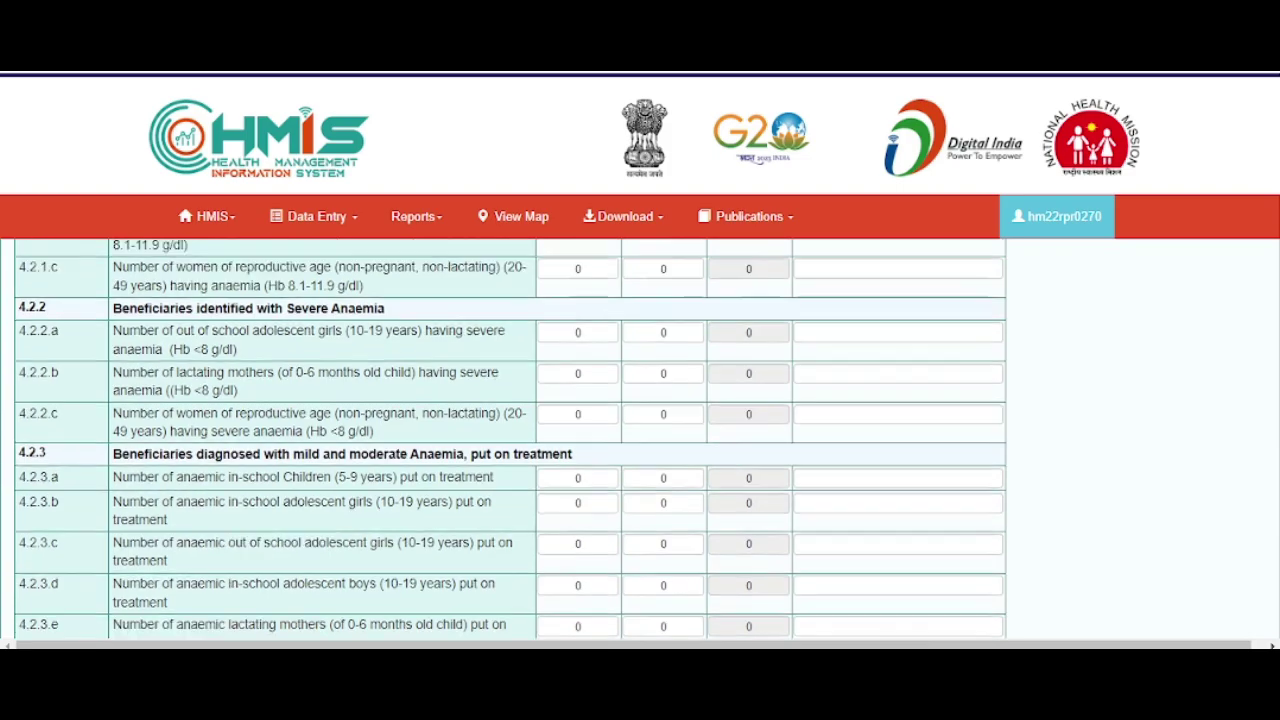
pyautogui.scroll(6, 510, 438)
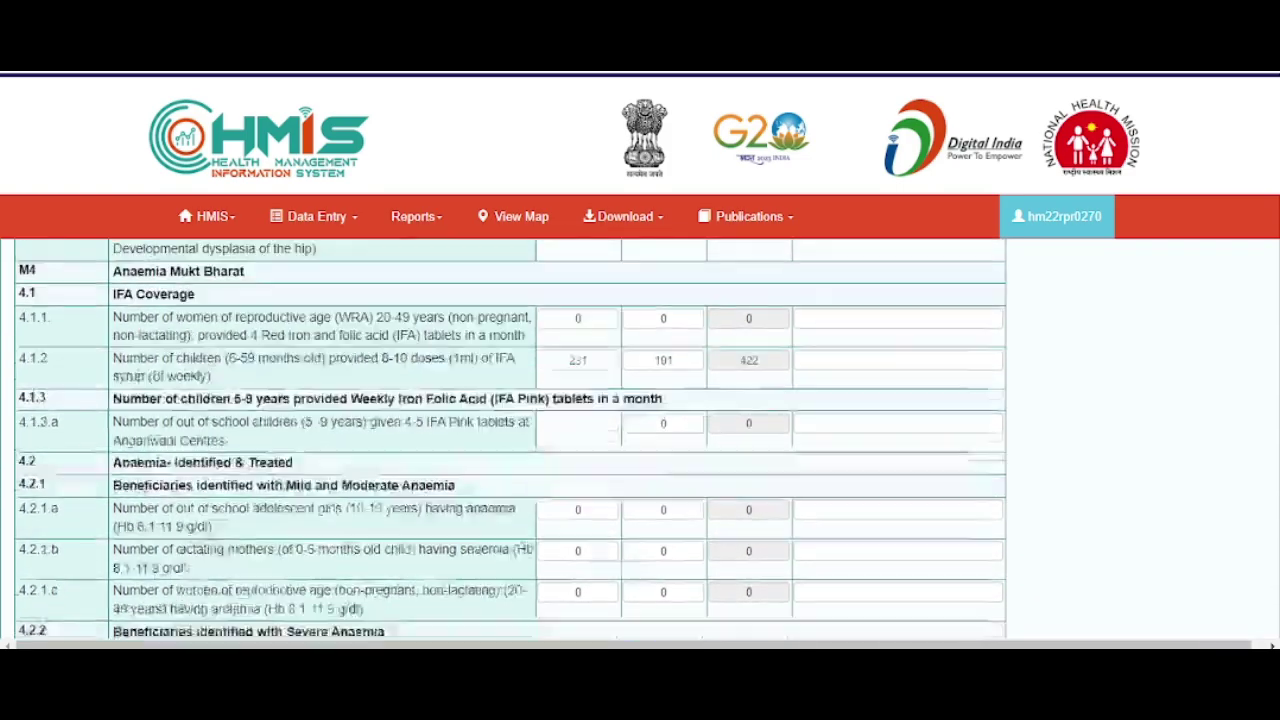
pyautogui.scroll(10, 633, 516)
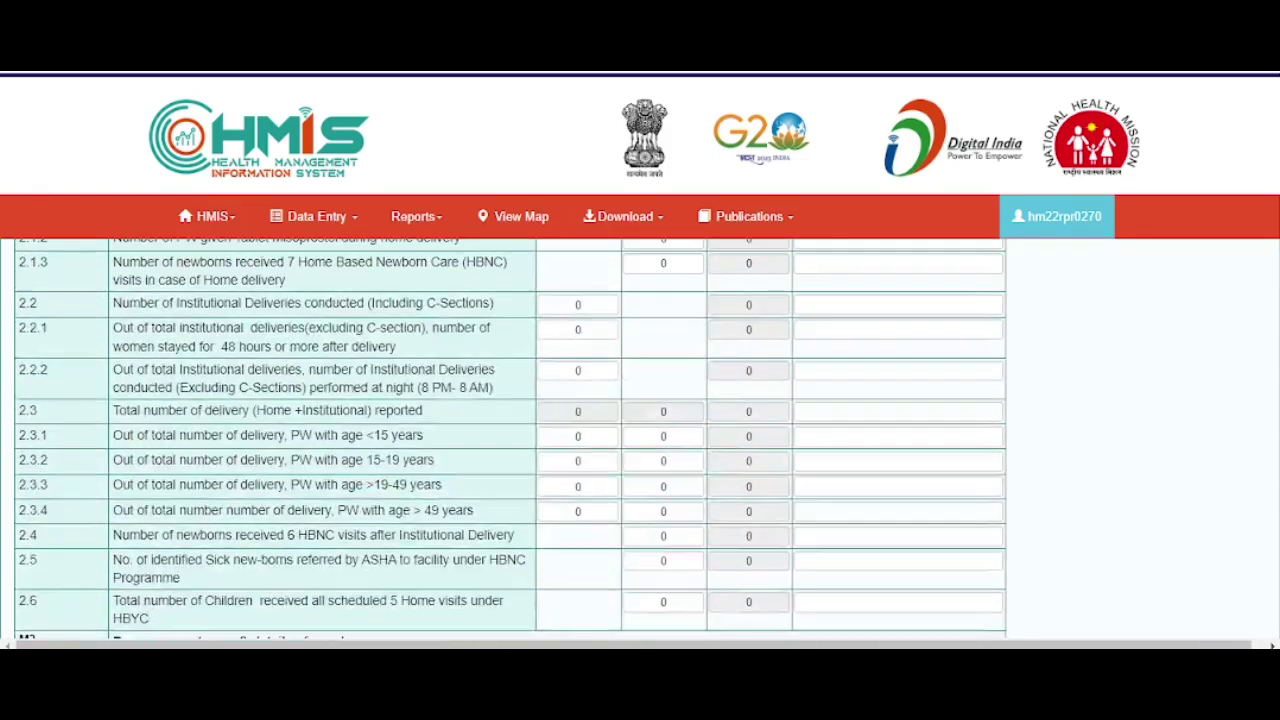
# Recheck the M2 home and institutional delivery indicators against the M3 live birth, still birth and abortion indicators
pyautogui.scroll(-3, 633, 516)
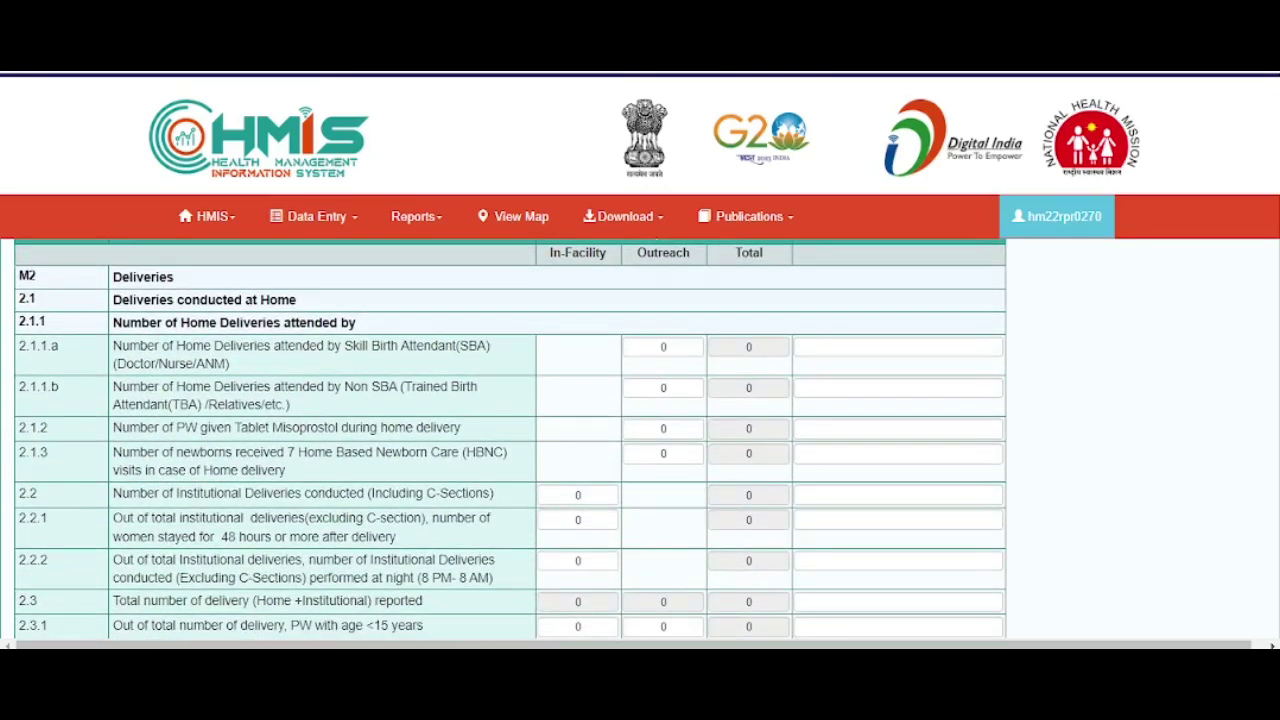
pyautogui.scroll(-1, 510, 440)
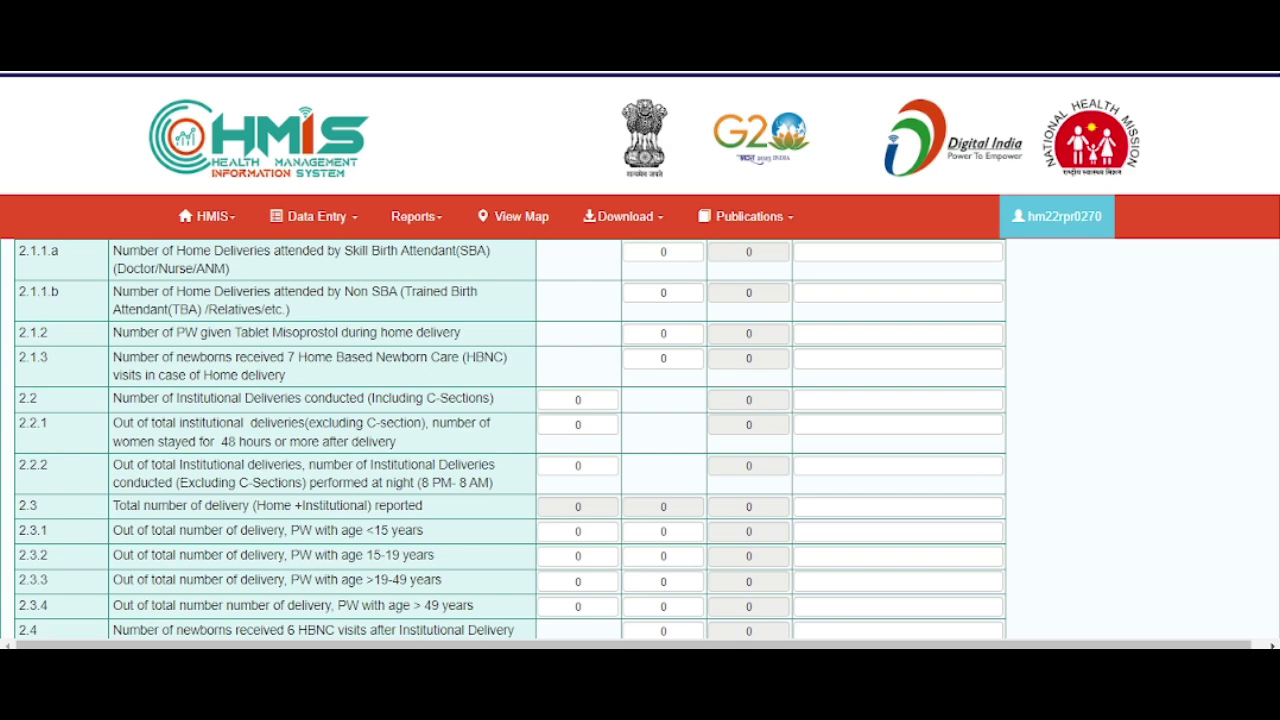
pyautogui.scroll(2, 510, 440)
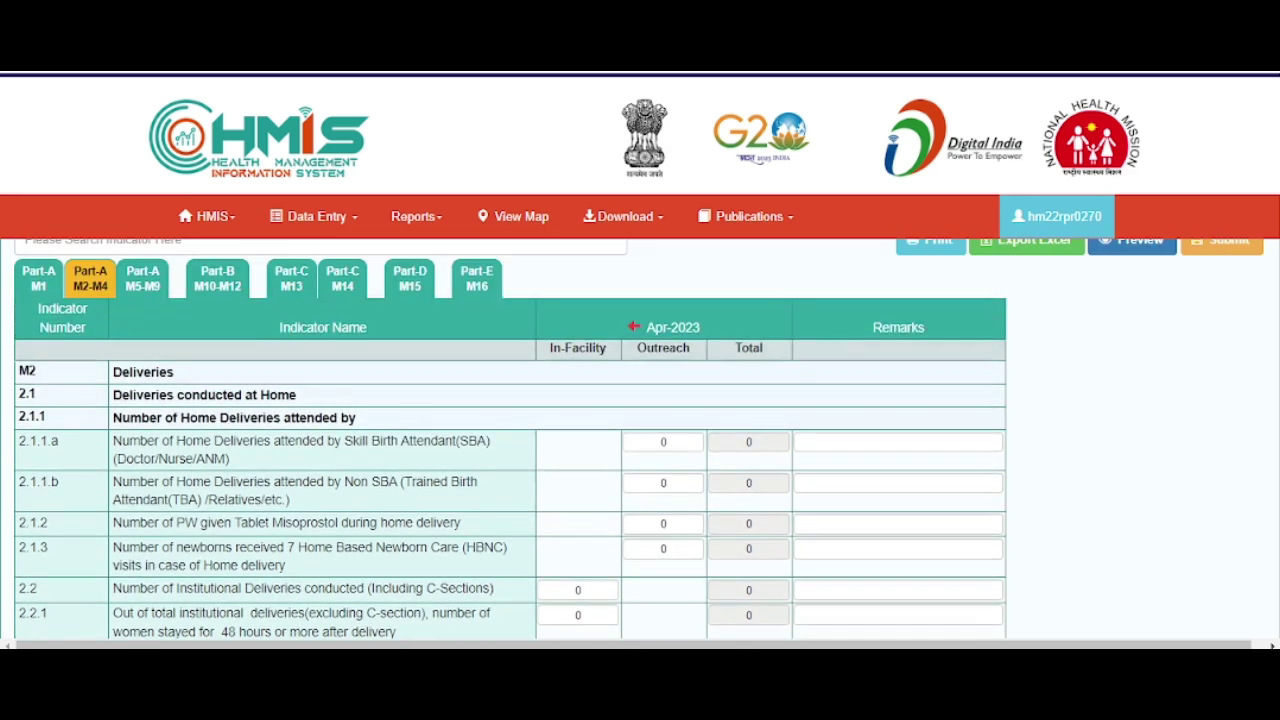
pyautogui.scroll(-2, 510, 440)
pyautogui.scroll(-3, 510, 440)
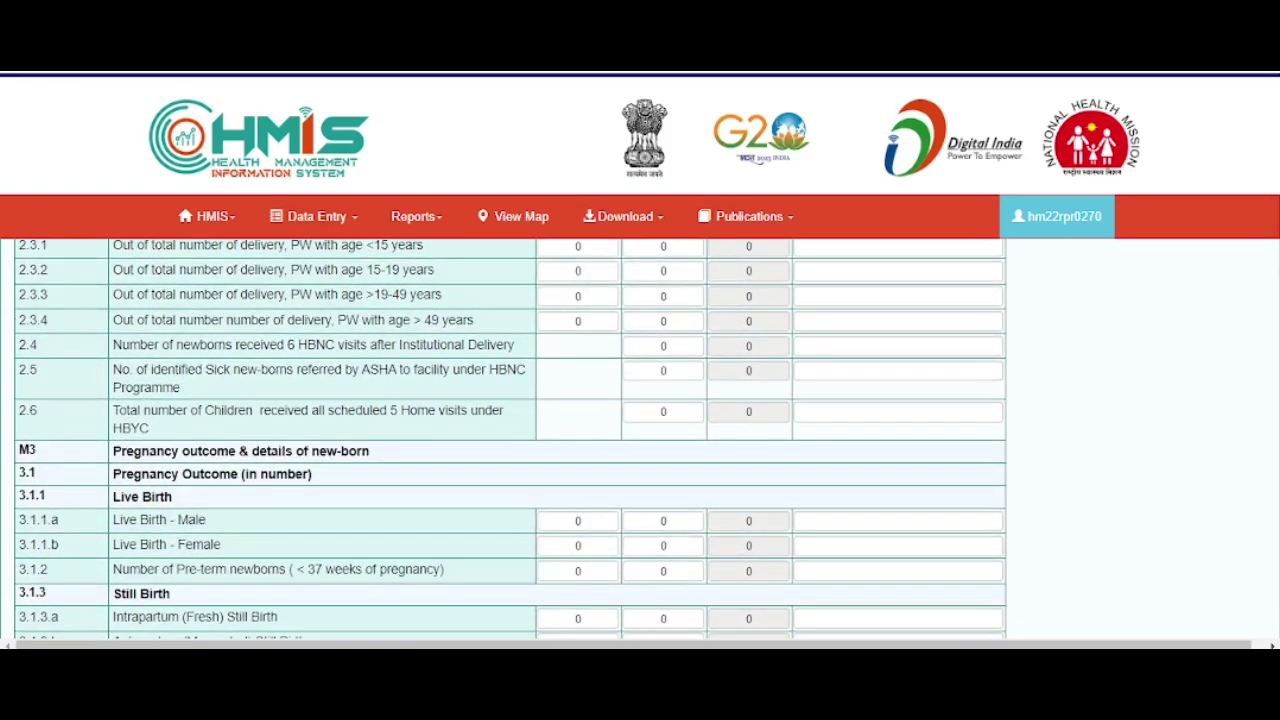
pyautogui.scroll(-1, 510, 440)
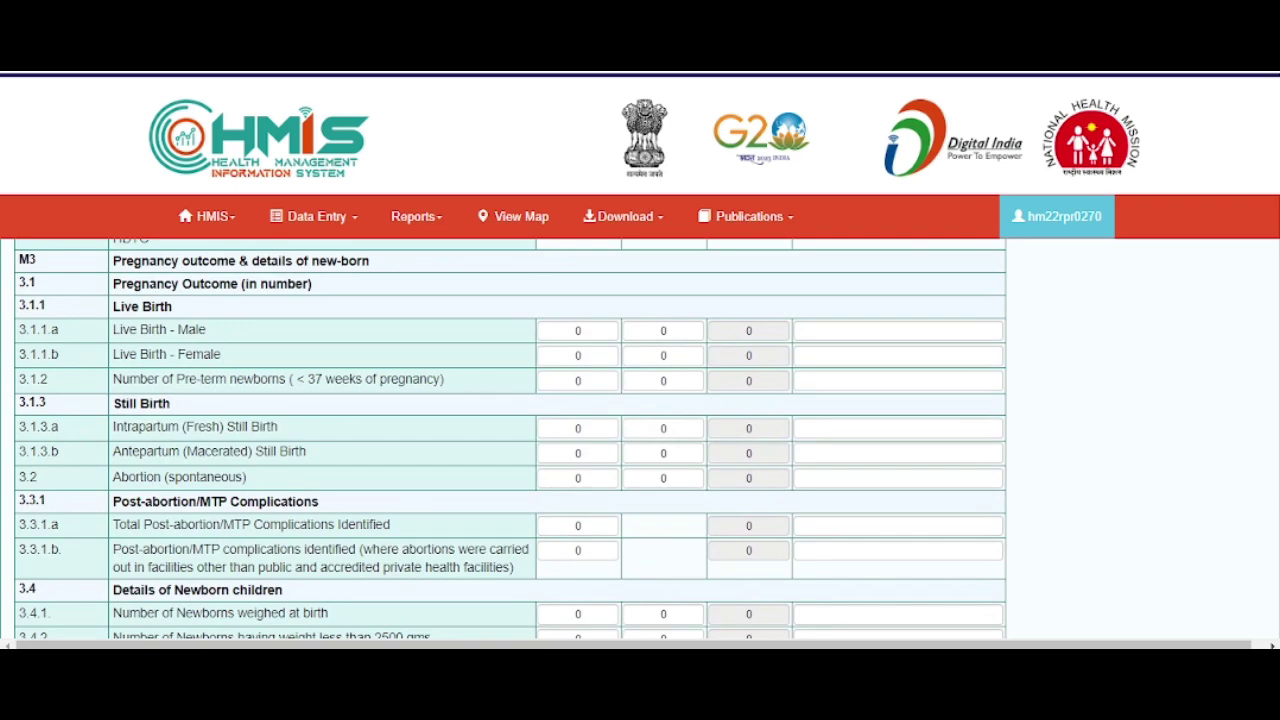
pyautogui.scroll(10, 510, 438)
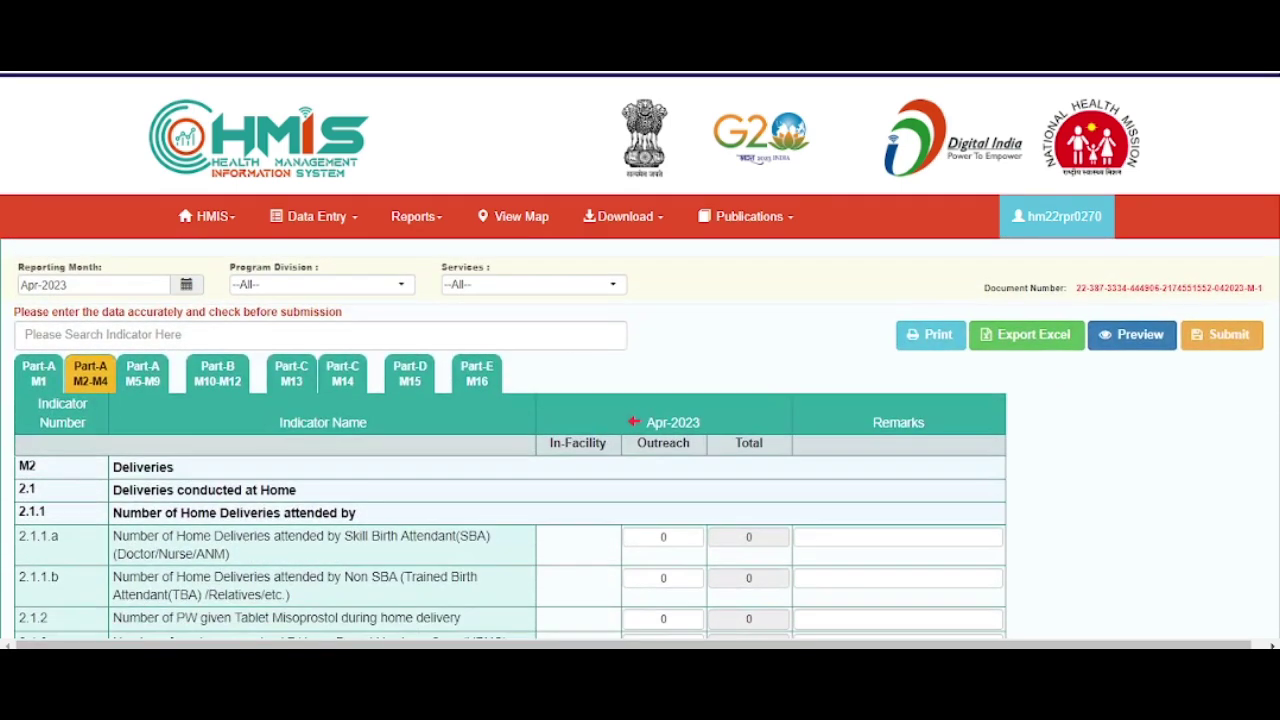
# Open the Part-A M1 indicators and review ANC registration by age group (1.1), ANC footfall and ANC services (1.2)
pyautogui.click(38, 374)
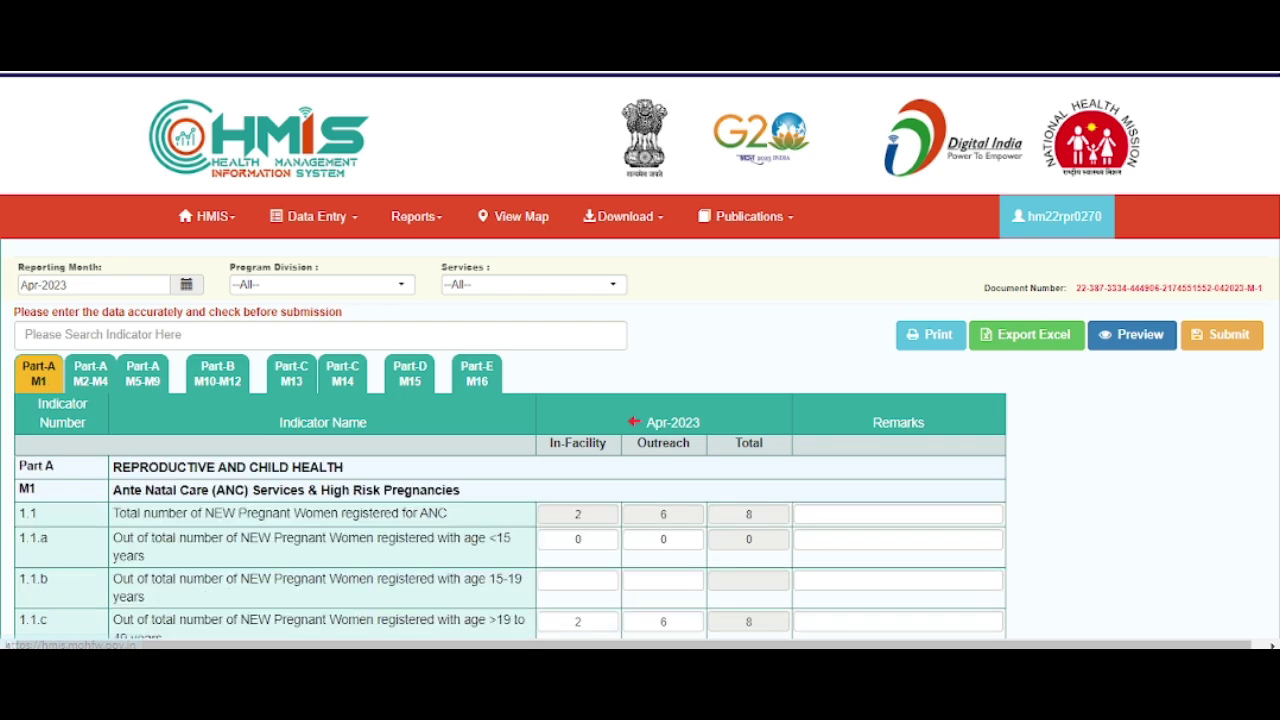
pyautogui.scroll(-1, 640, 440)
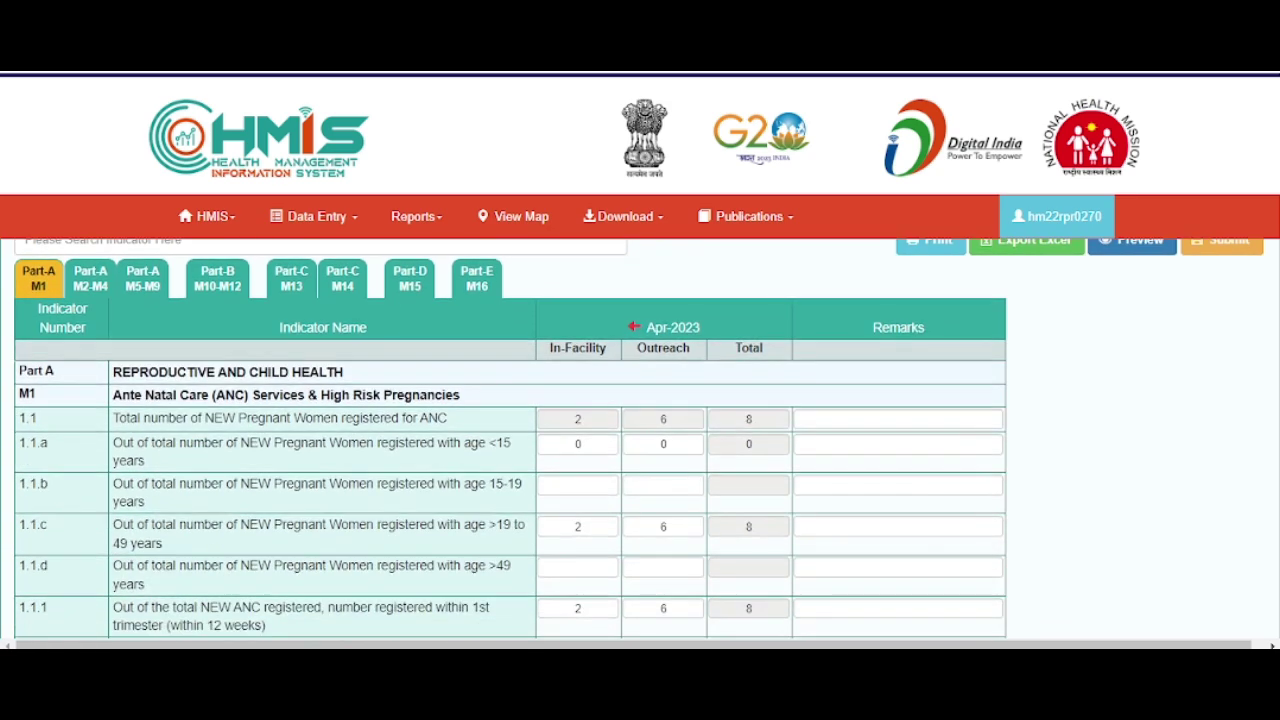
pyautogui.scroll(-1, 640, 440)
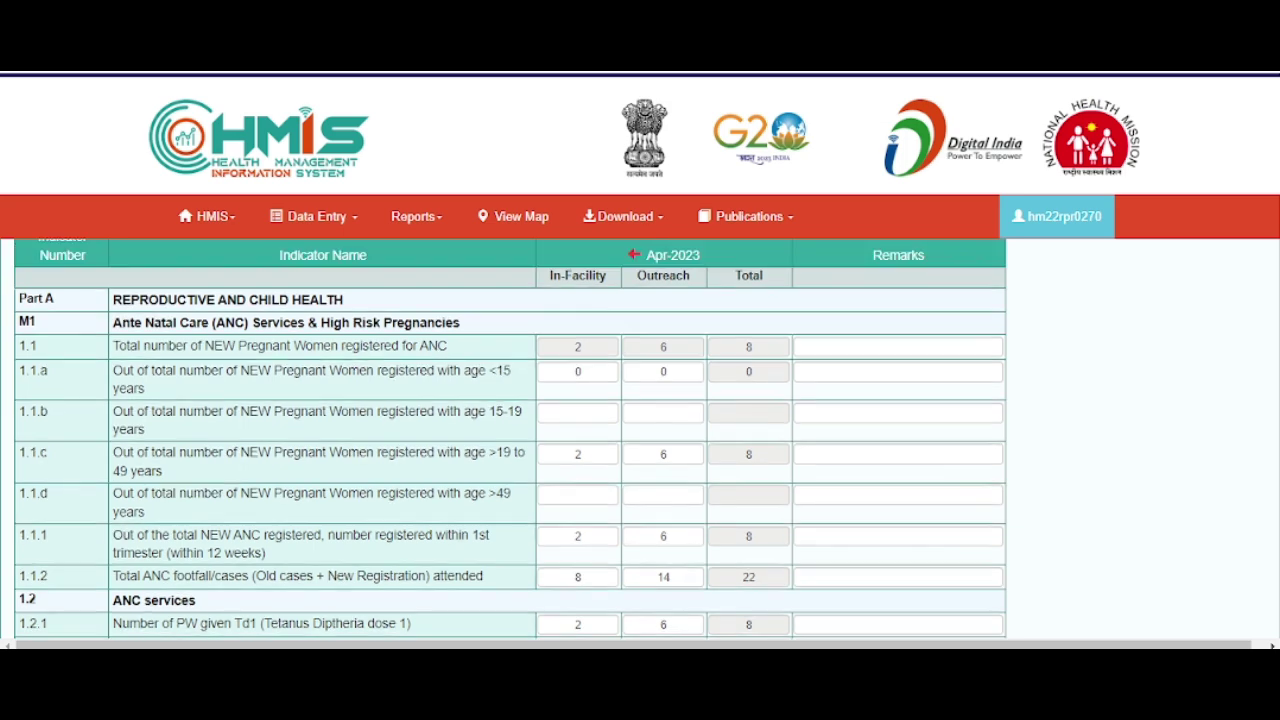
pyautogui.scroll(-3, 510, 440)
pyautogui.scroll(-1, 510, 440)
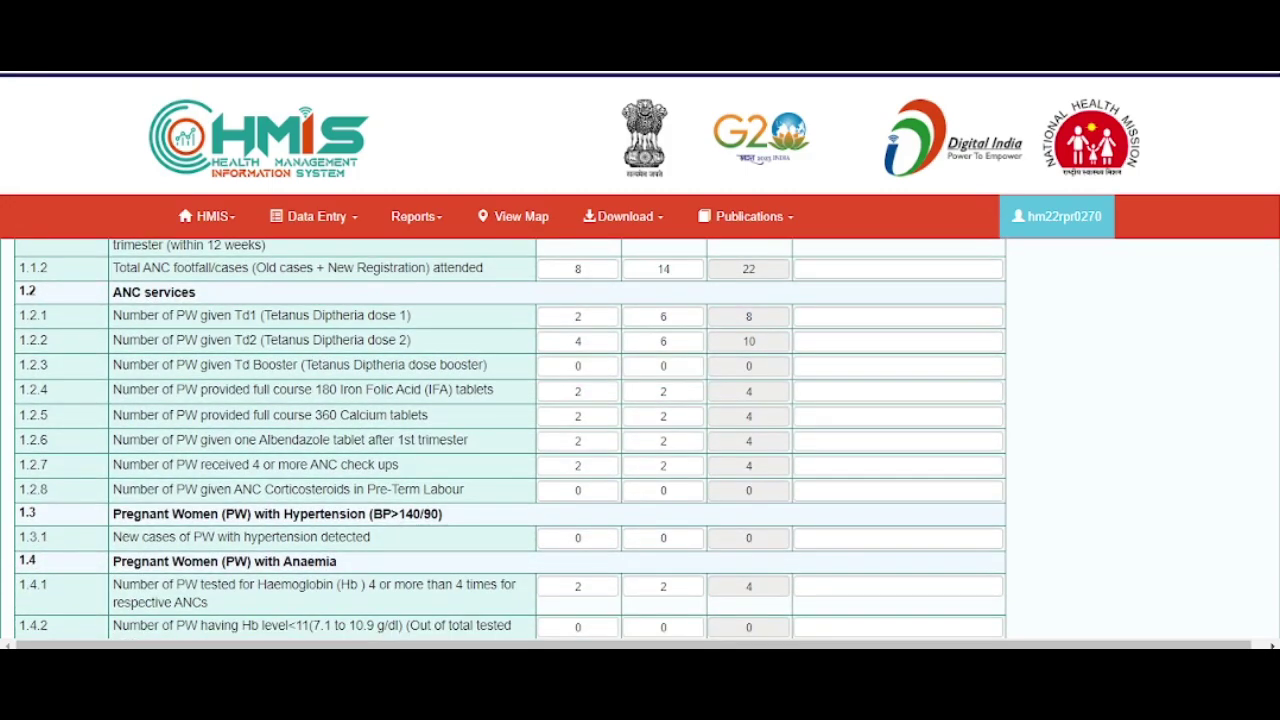
# Examine the M1 indicators on hypertension, anaemia, gestational diabetes and syphilis in pregnant women, then return to the ANC registration figures
pyautogui.scroll(-2, 510, 440)
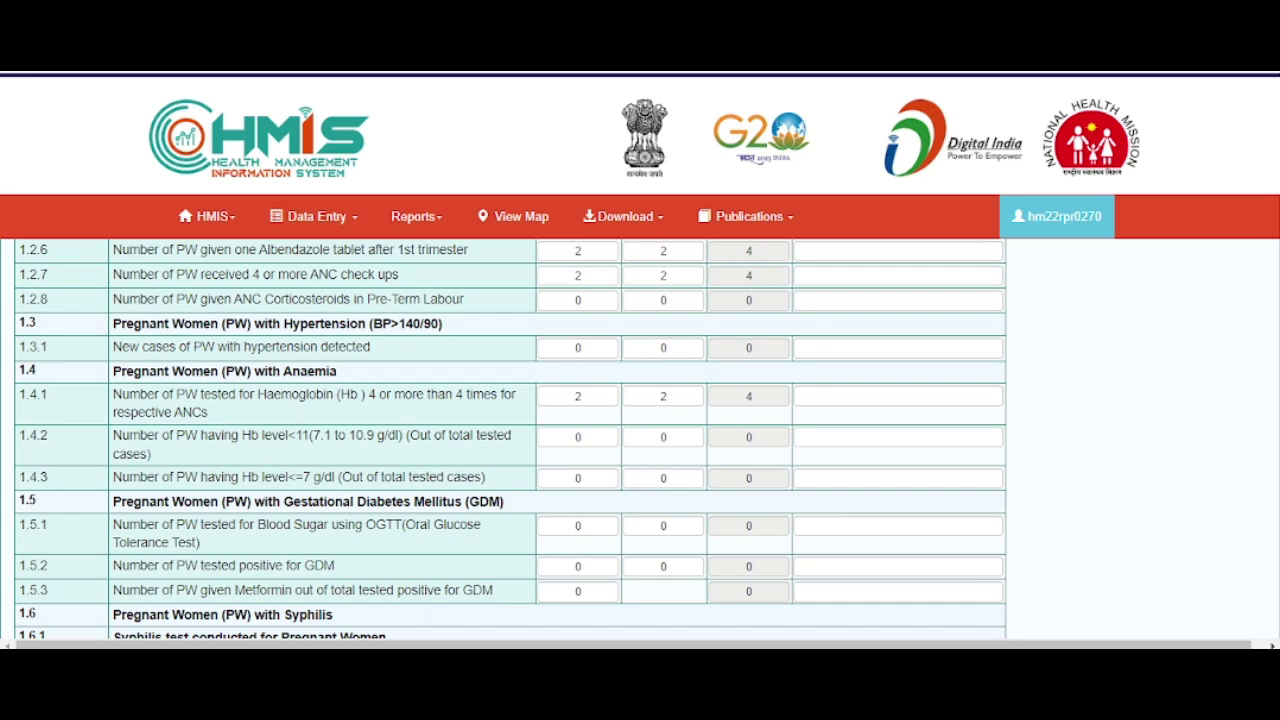
pyautogui.scroll(-4, 510, 440)
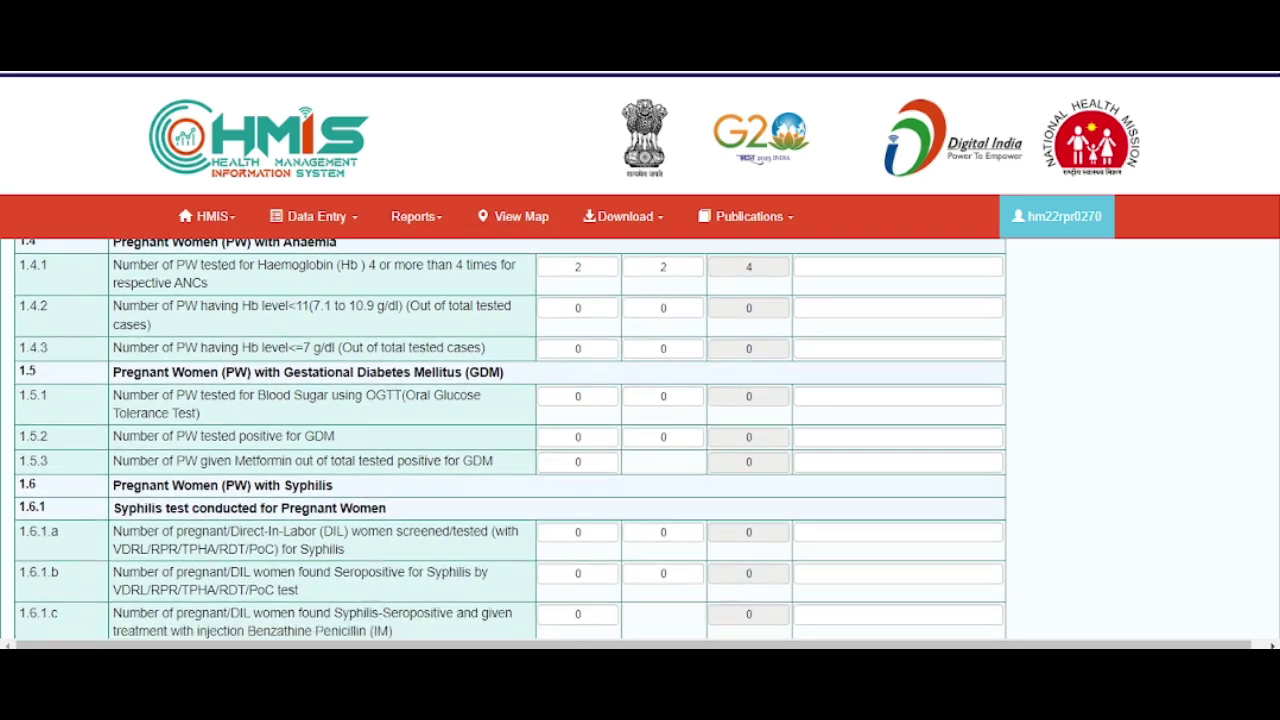
pyautogui.scroll(-6, 510, 440)
pyautogui.scroll(6, 510, 440)
pyautogui.scroll(8, 510, 440)
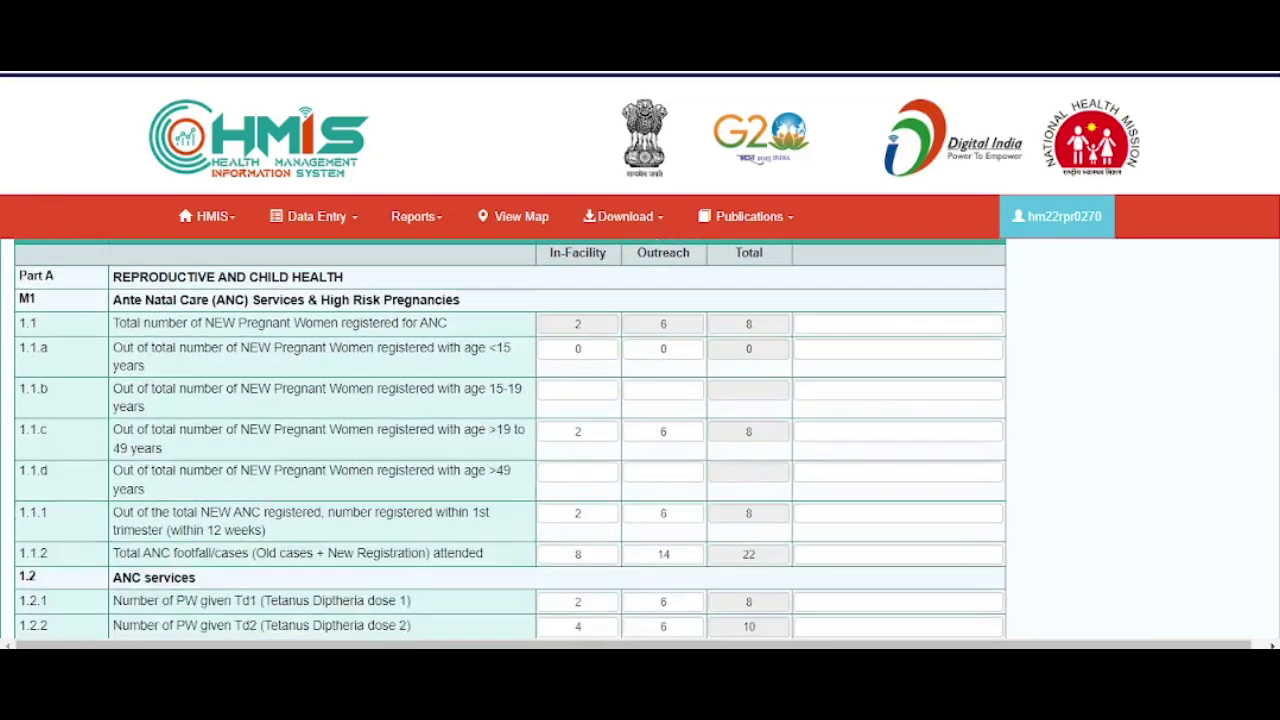
pyautogui.scroll(3, 510, 440)
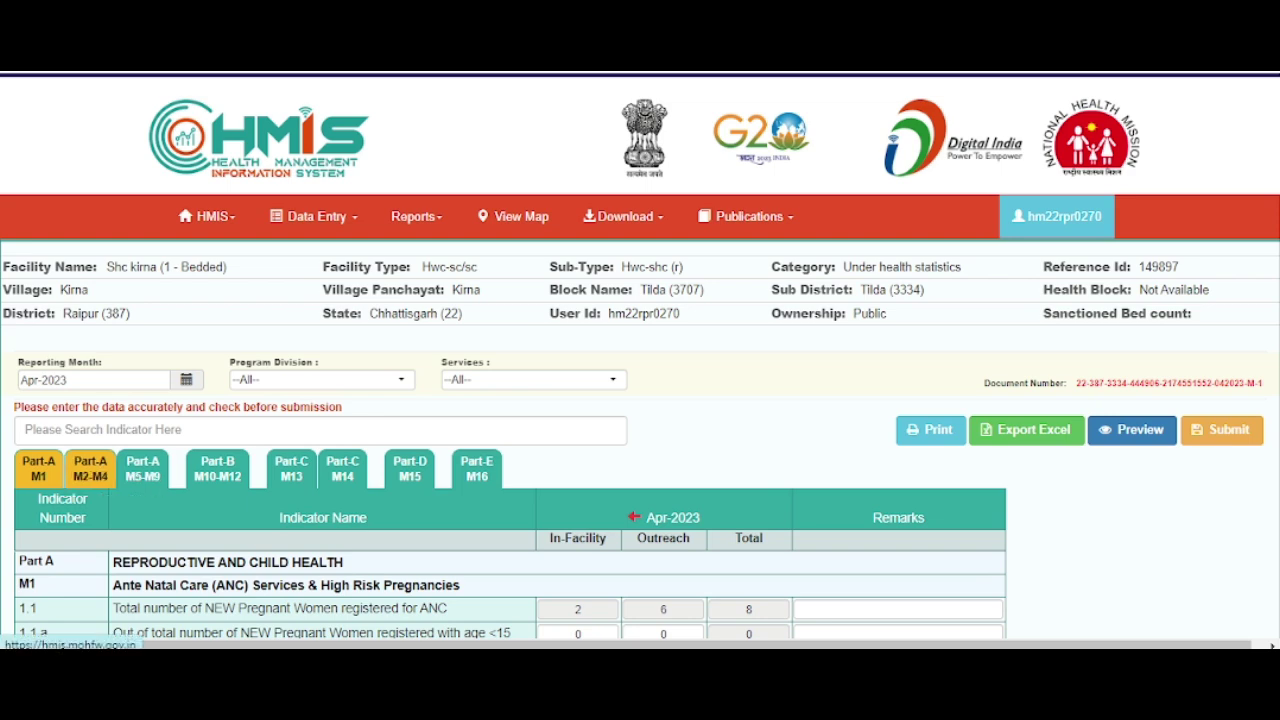
# Reopen the Part-A M2-M4 indicators and review the M2 delivery indicators from home deliveries (2.1) to HBYC visits (2.6)
pyautogui.click(79, 476)
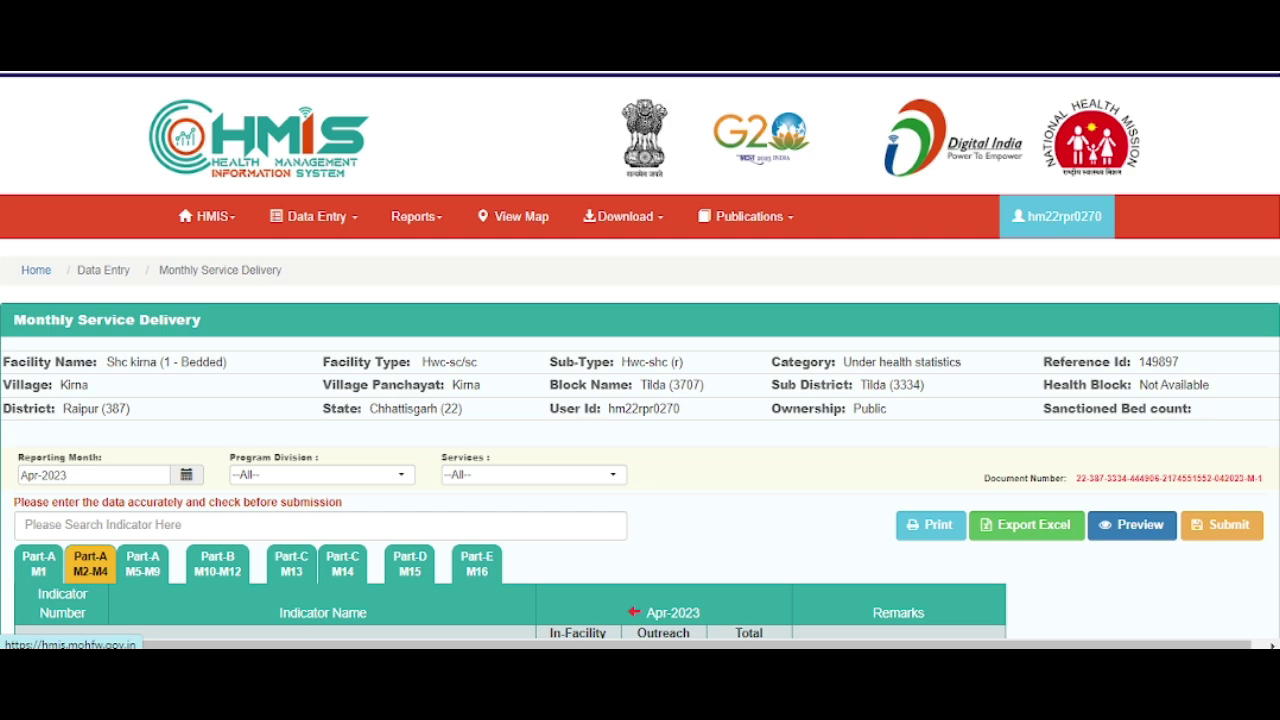
pyautogui.scroll(-2, 640, 450)
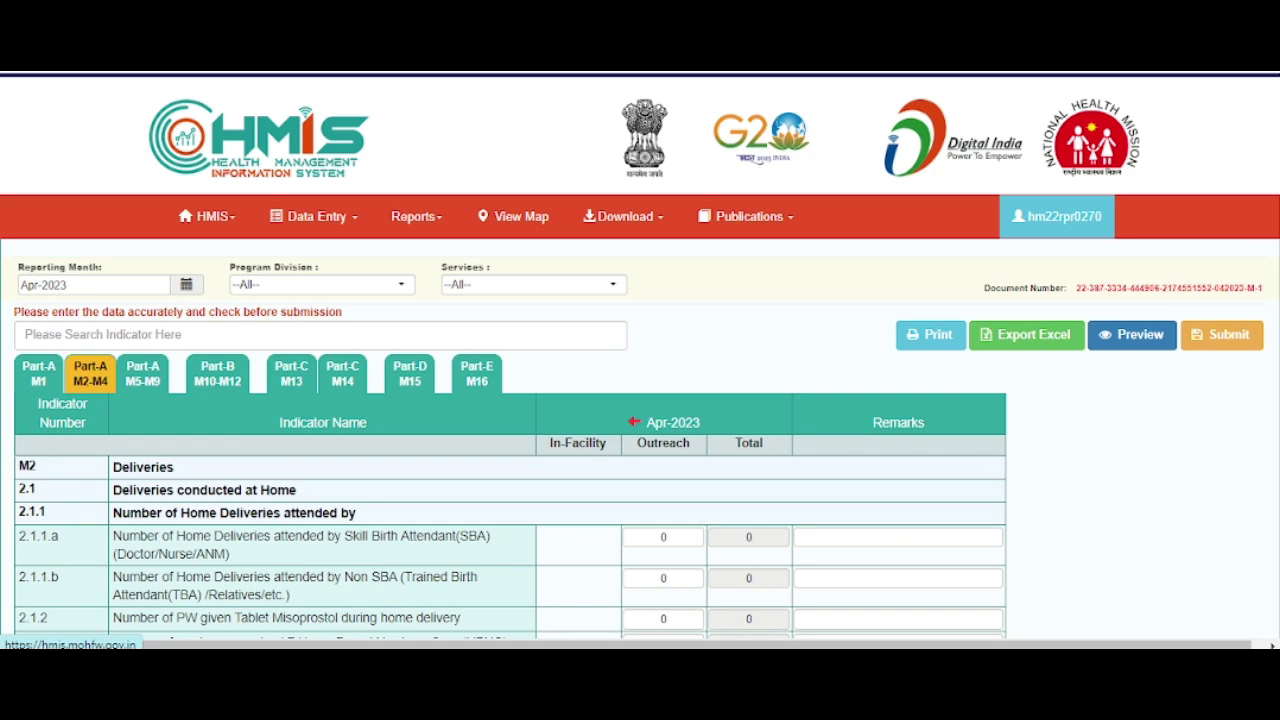
pyautogui.scroll(-1, 640, 450)
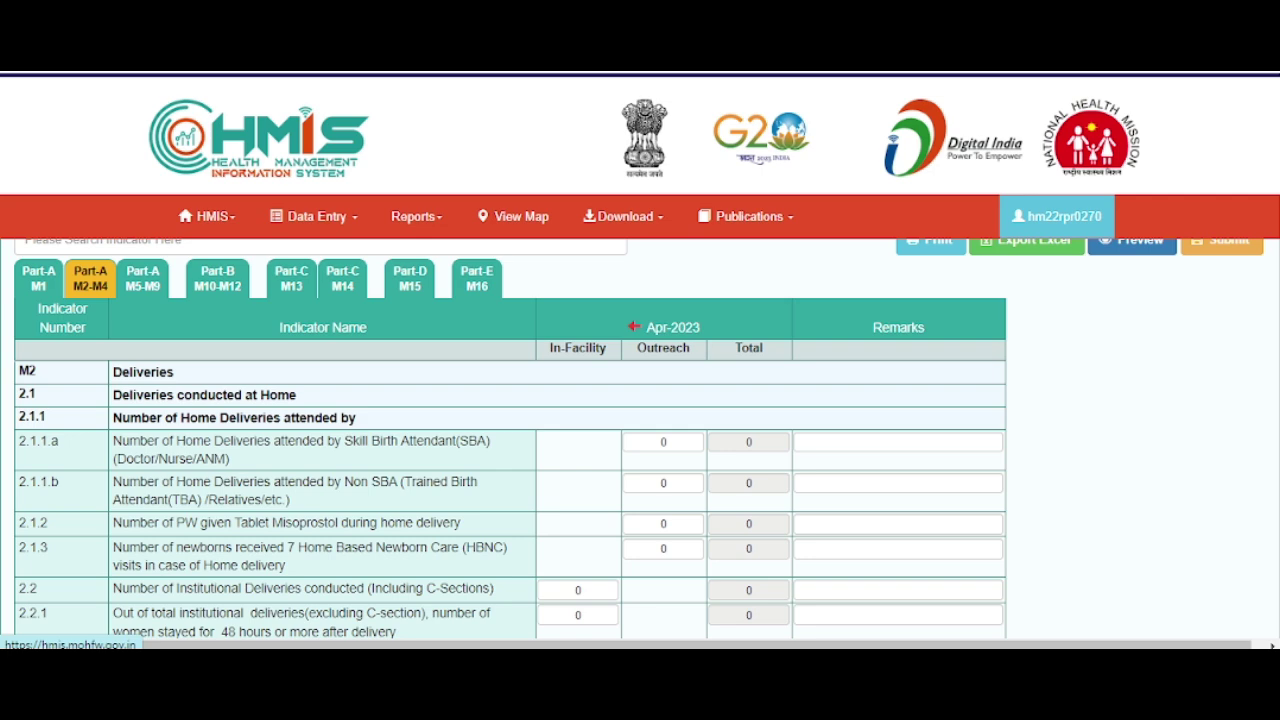
pyautogui.scroll(-2, 640, 450)
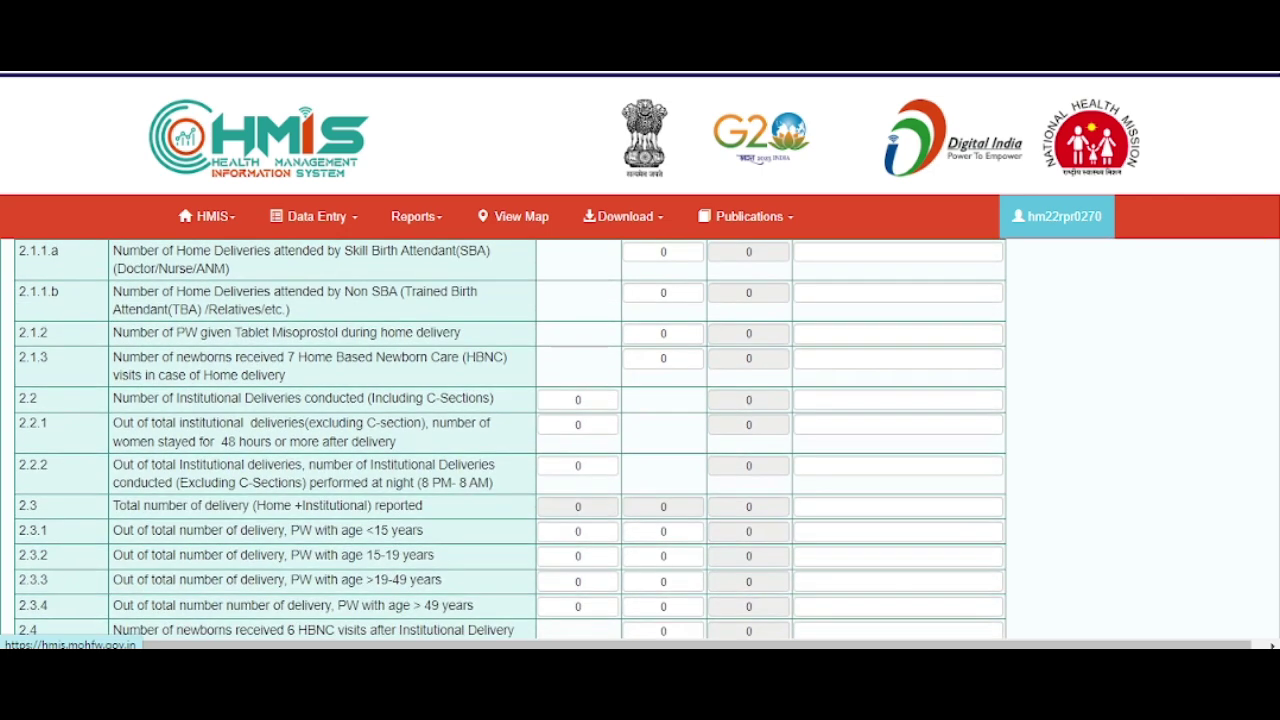
pyautogui.scroll(-2, 640, 450)
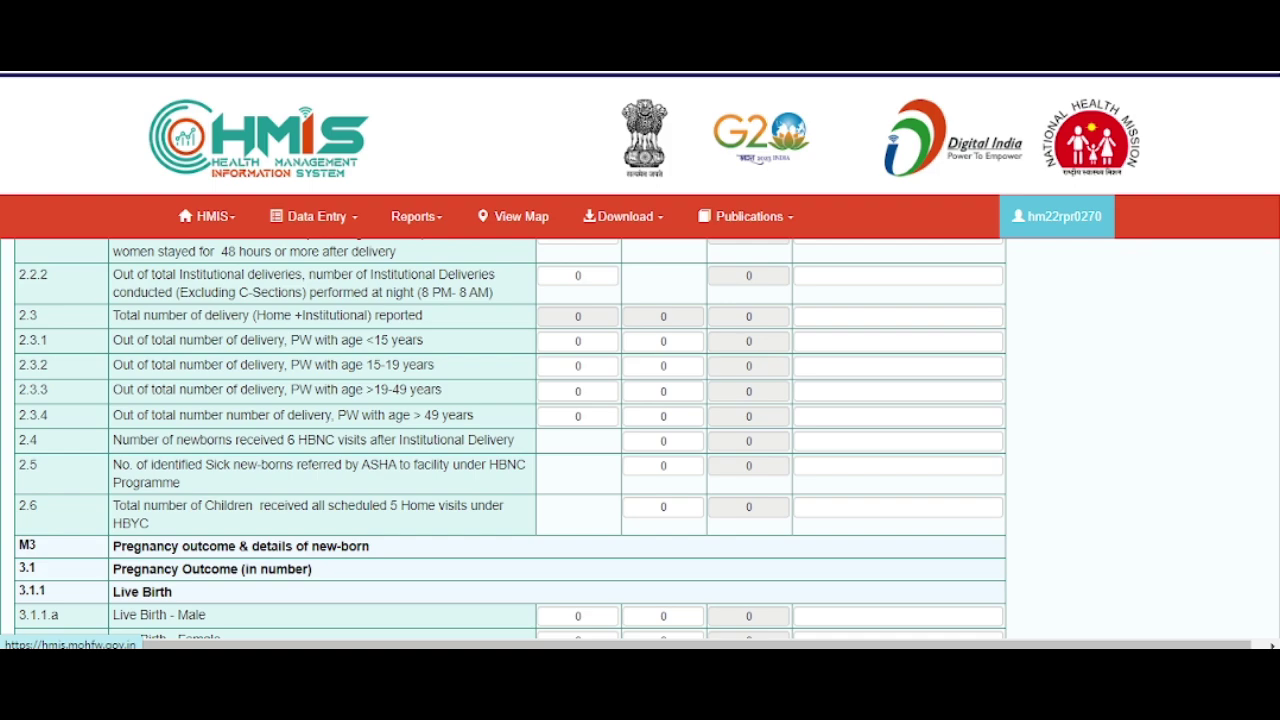
# Review the M3 post-abortion, newborn and RBSK screening indicators and the M4 IFA coverage indicators (4.1)
pyautogui.scroll(-2, 640, 450)
pyautogui.scroll(-3, 640, 450)
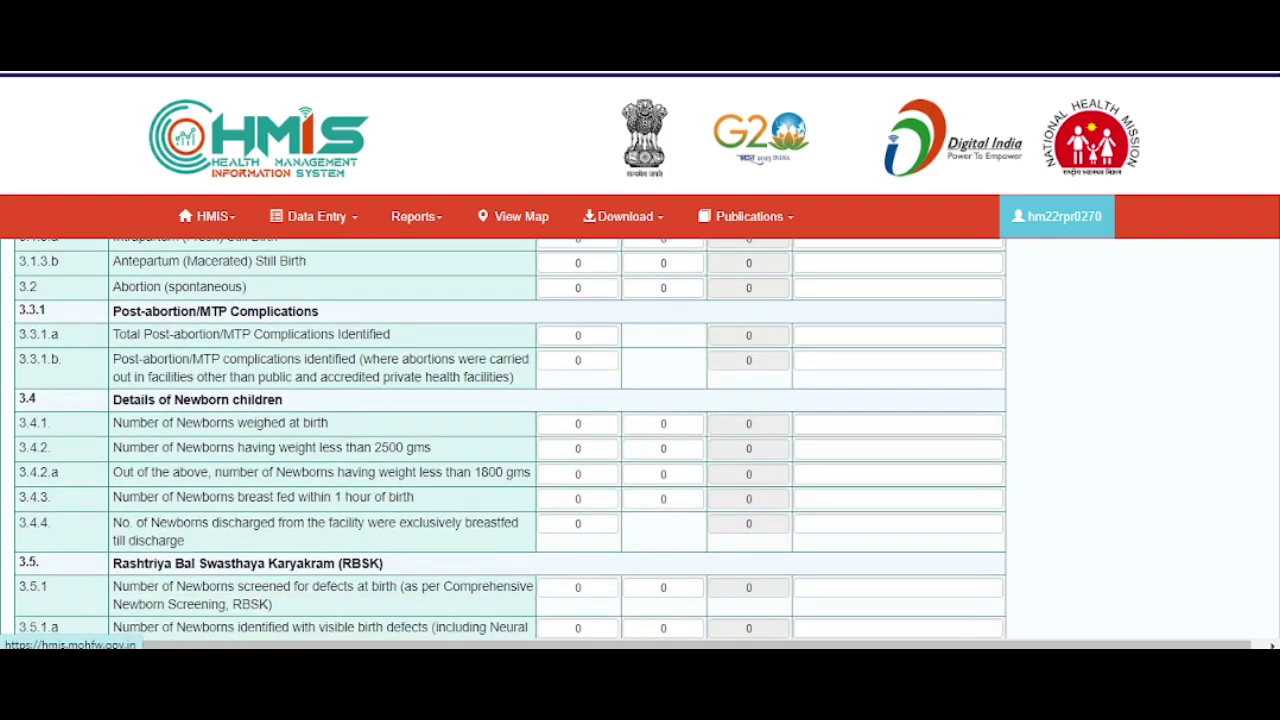
pyautogui.scroll(-1, 640, 450)
pyautogui.scroll(-2, 640, 450)
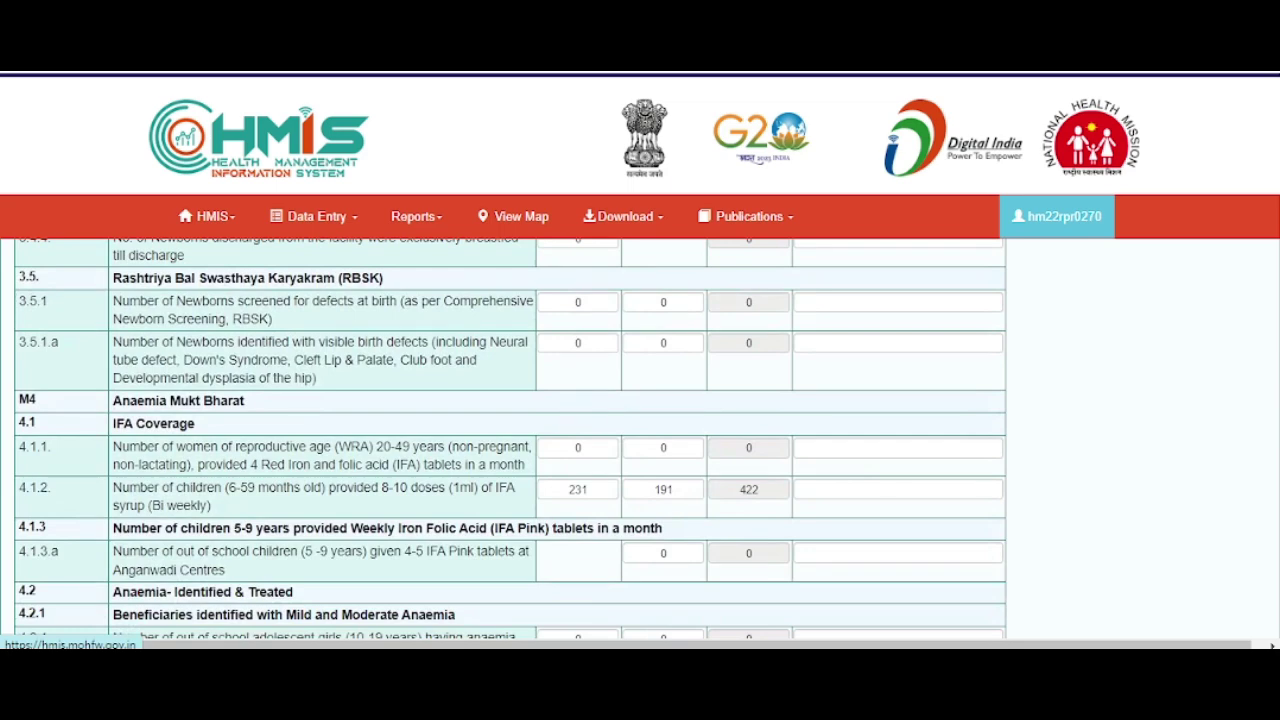